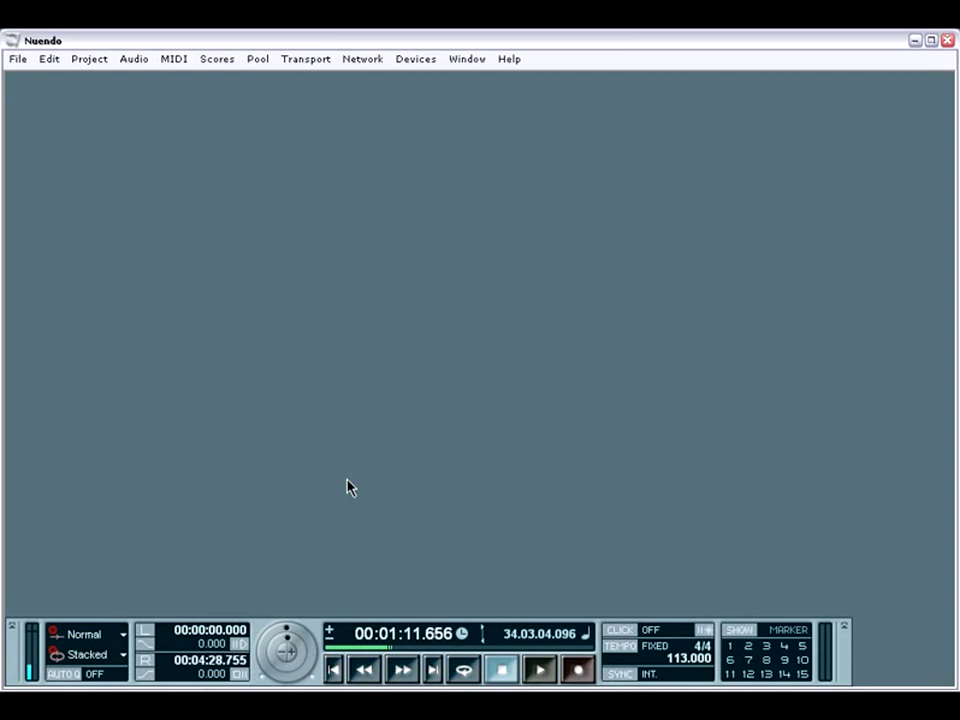
Step: Bring up the Matrix DVD-220.npr project and select the intro pad 1, Audio 12 and beat events
left_click(462, 62)
left_click(502, 252)
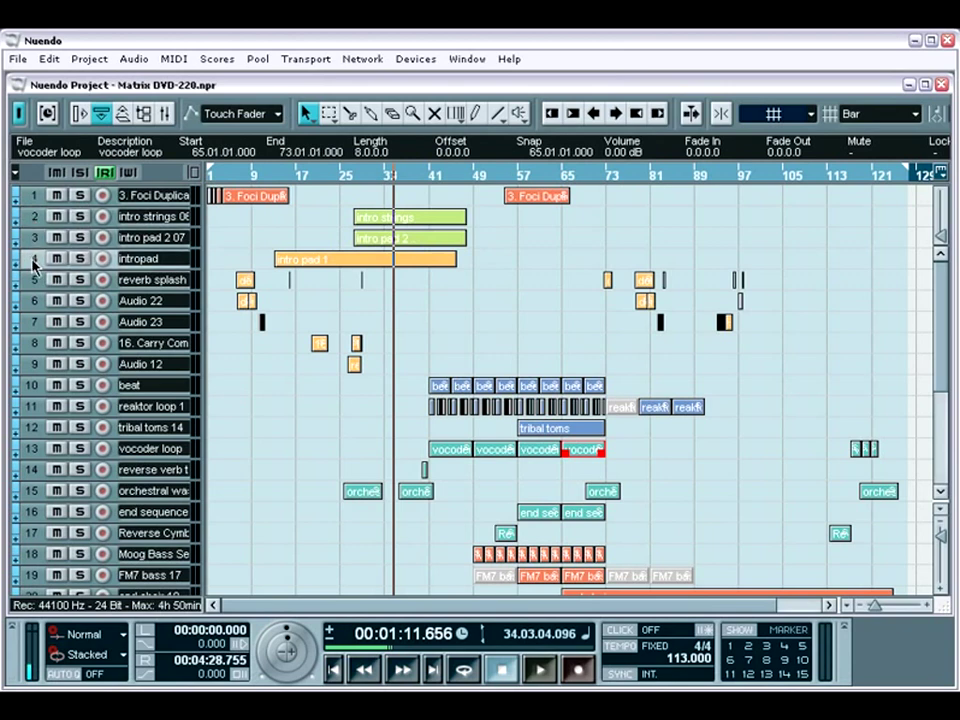
left_click(405, 266)
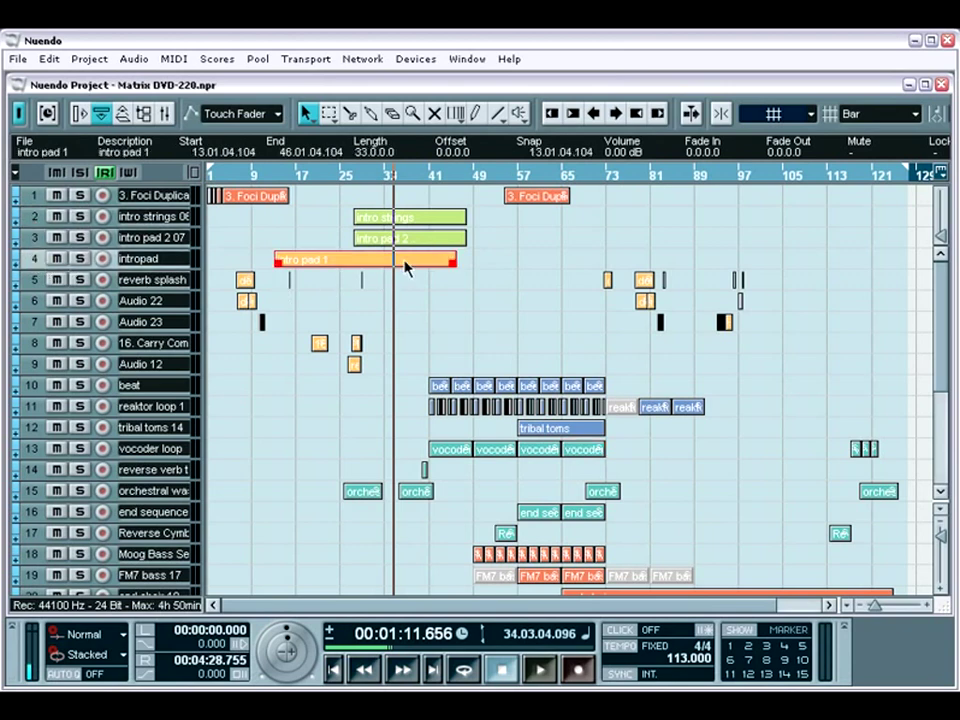
left_click(354, 365)
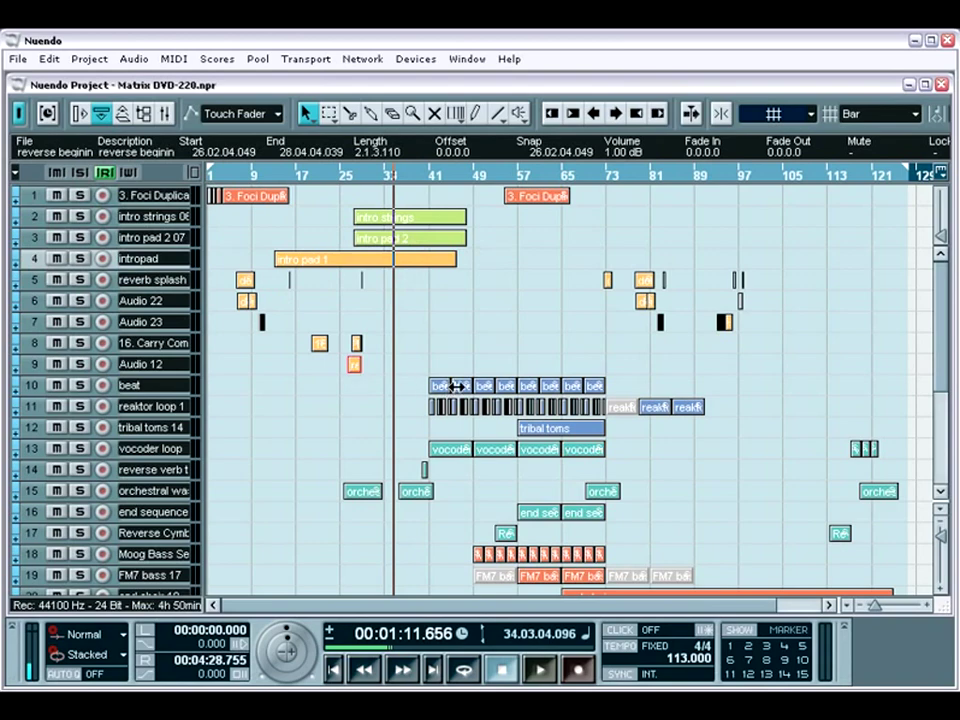
left_click(456, 386)
Step: Zoom in on the beat and loop tracks 10–13
key("6")
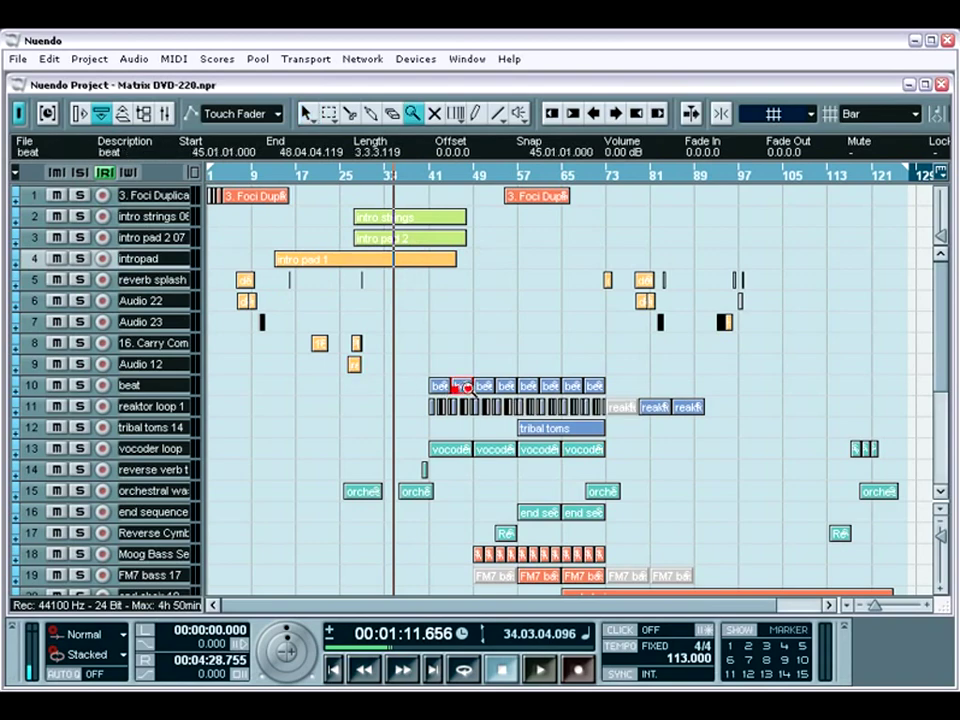
left_click_drag(521, 357, 634, 465)
key("1")
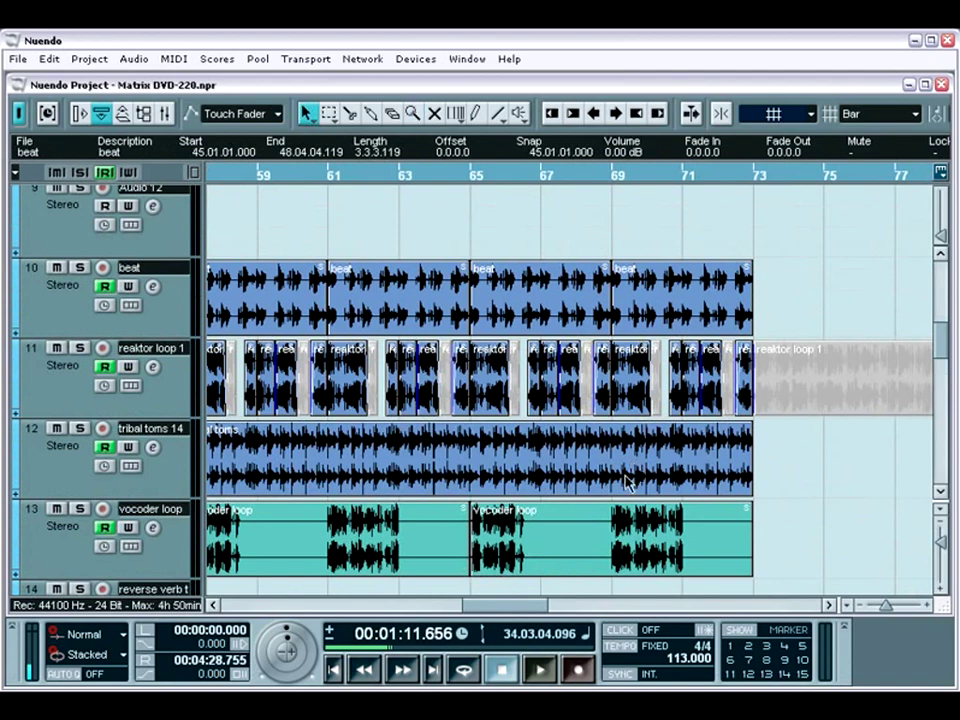
Step: Copy the beat event with Alt-drag and, with Snap on, place the copy at bar 74
left_click_drag(530, 610, 558, 610)
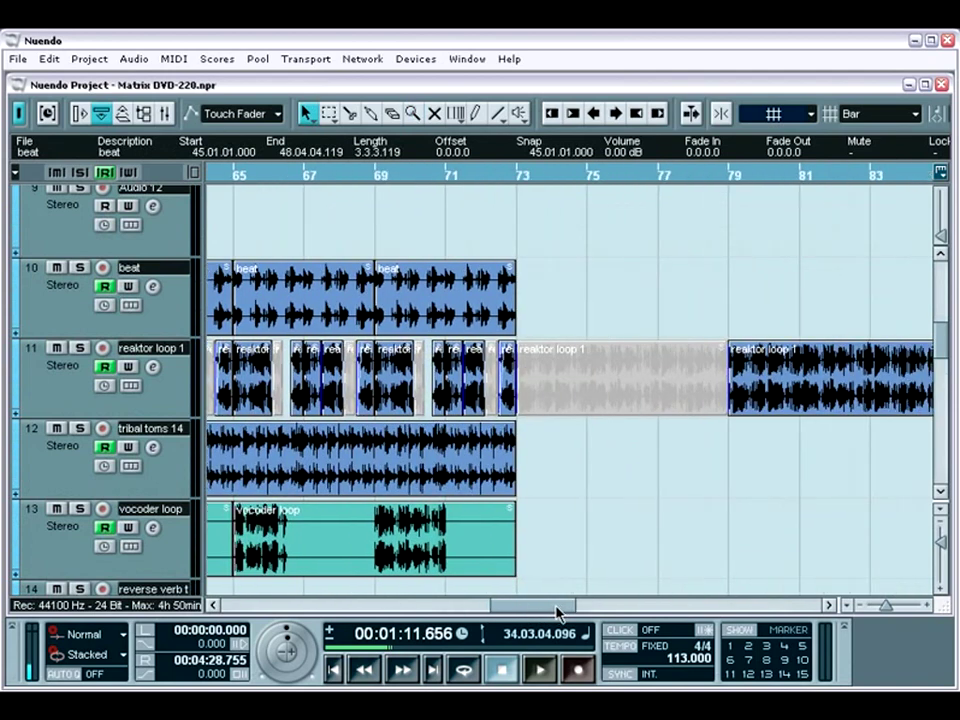
left_click_drag(463, 328, 524, 322)
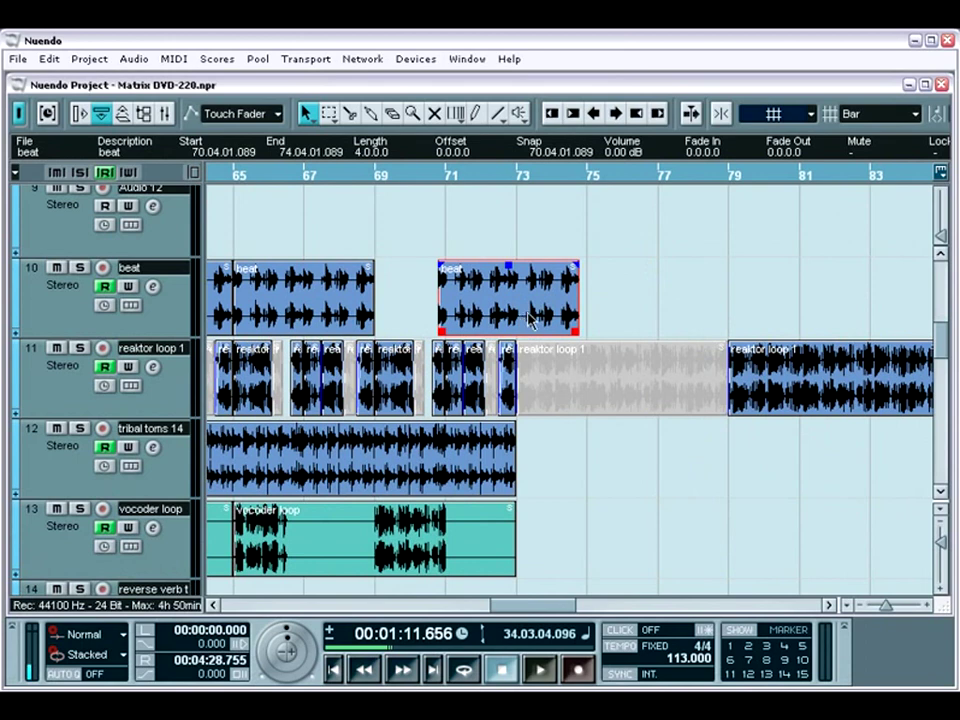
left_click(722, 116)
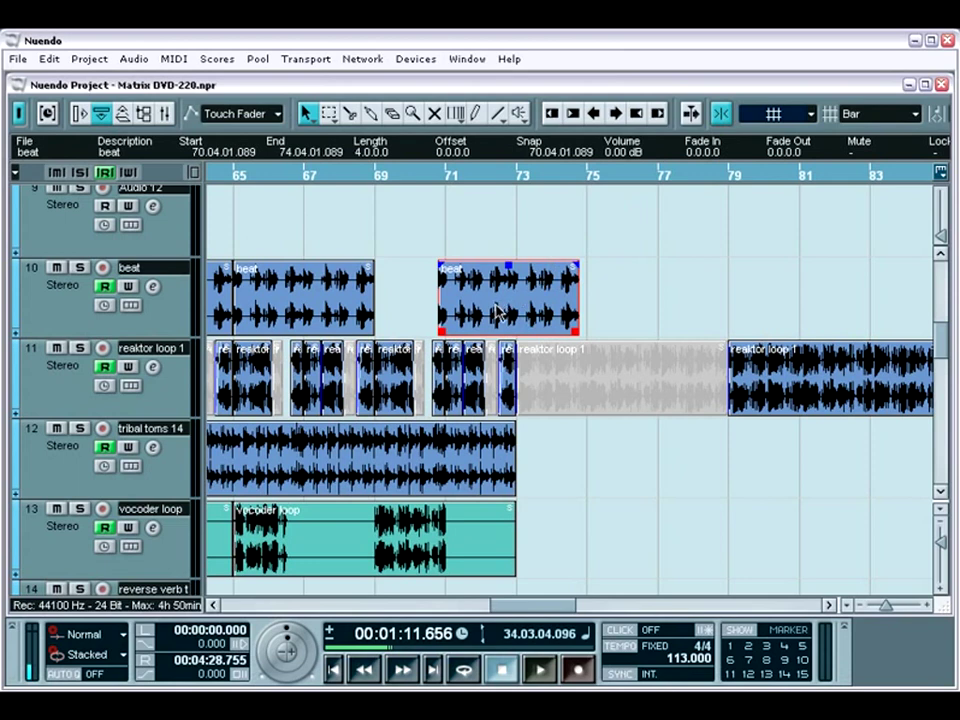
left_click_drag(497, 313, 620, 314)
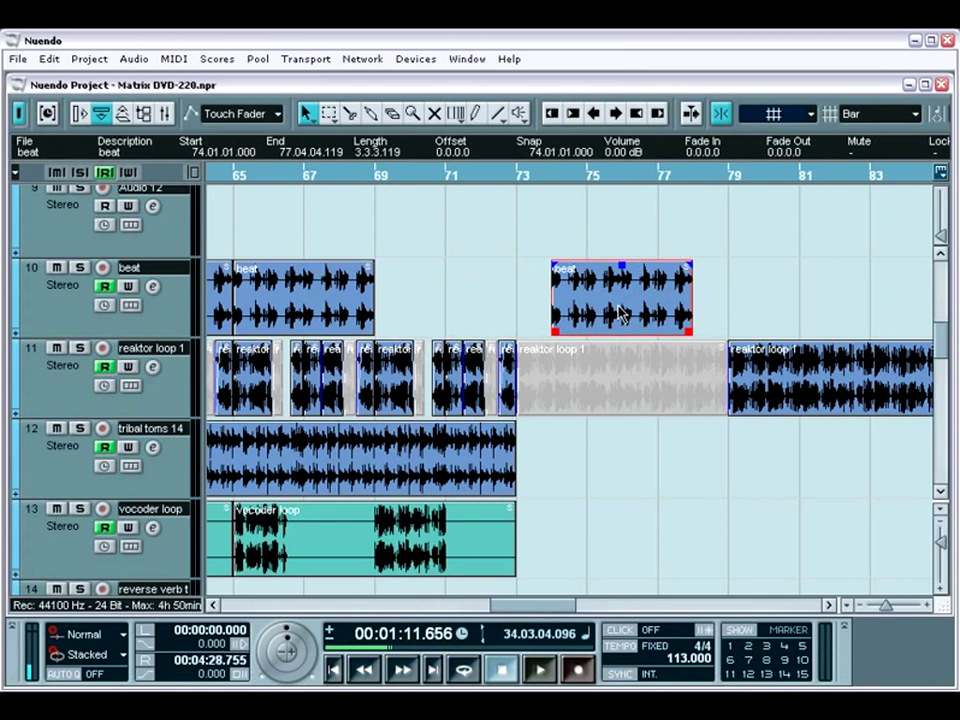
Step: With the ruler in seconds and a 1000 ms grid, move the beat copy to 2:33, then restore Bars+Beats
right_click(634, 181)
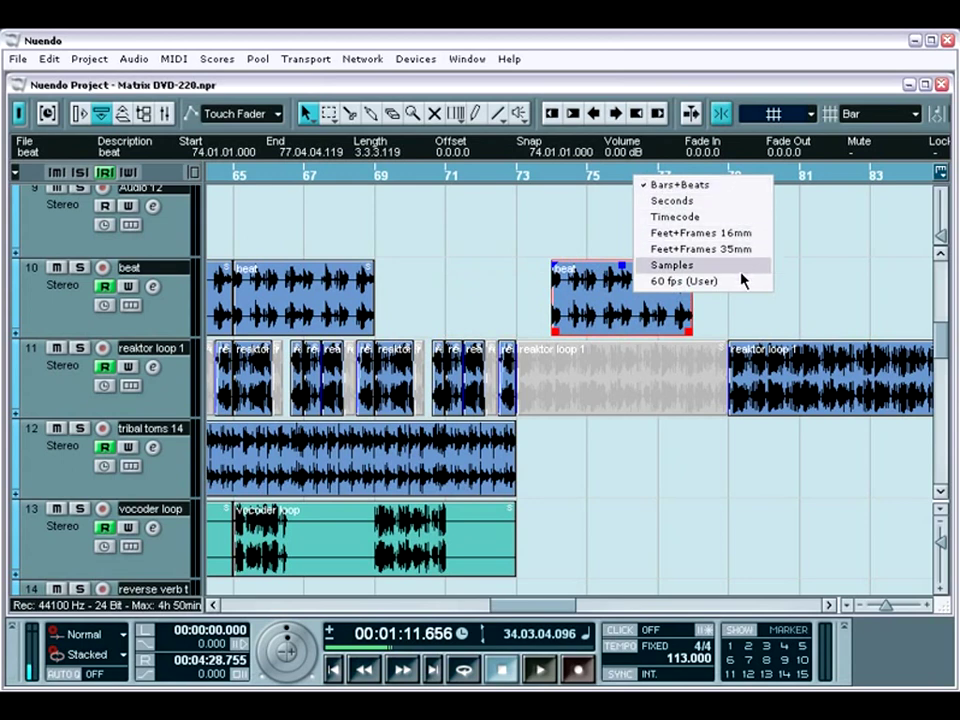
left_click(743, 205)
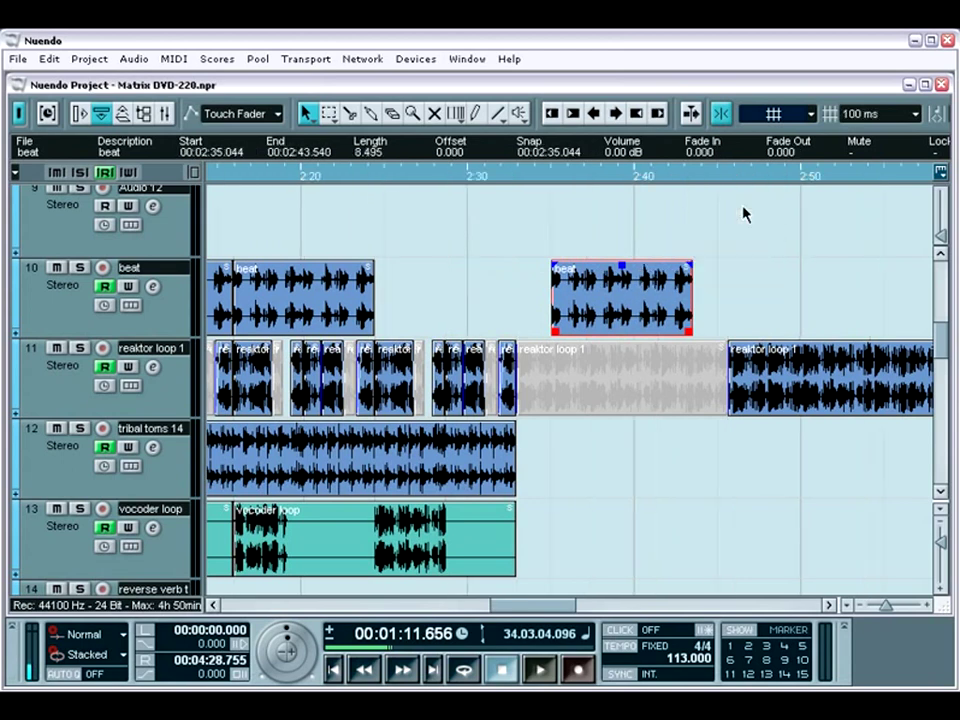
left_click(880, 113)
left_click(883, 180)
left_click_drag(681, 278, 643, 298)
right_click(645, 178)
left_click(660, 189)
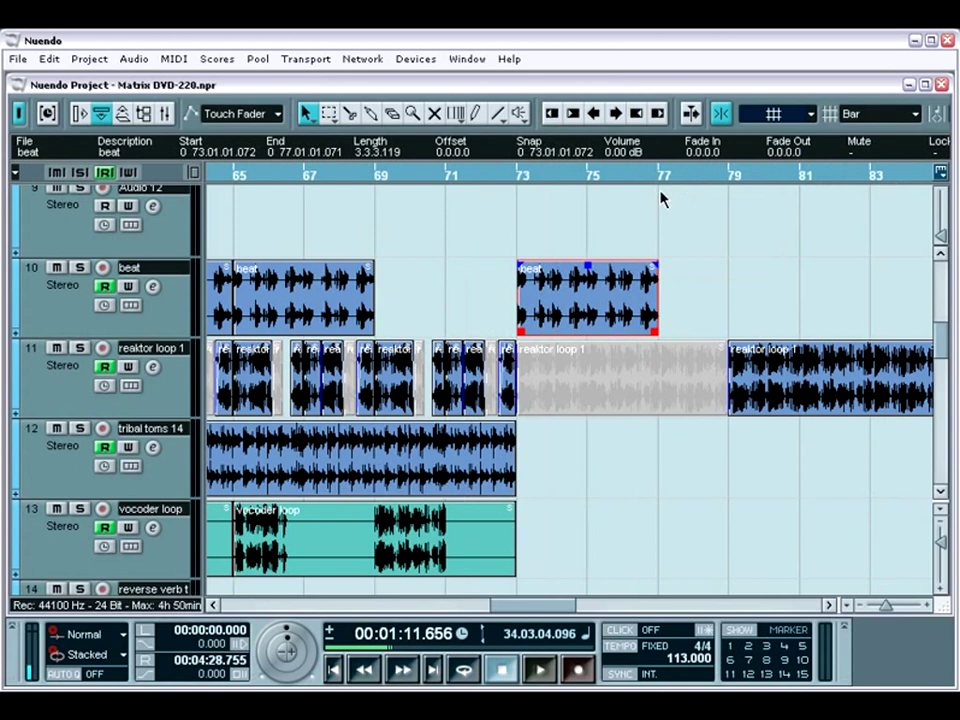
Step: Split the beat copy with the Scissors at 73.4.4.119, 74.4.4.119 and 75.4.4.119
mouse_move(521, 327)
left_mouse_down()
mouse_move(623, 330)
mouse_move(519, 331)
left_mouse_up()
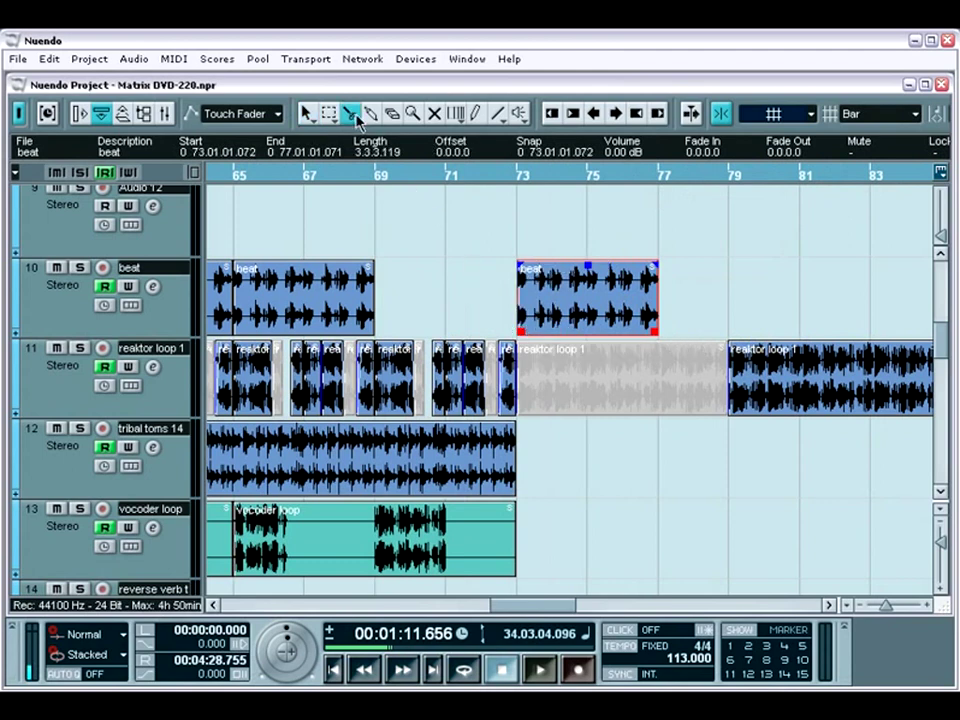
key("3")
left_click(552, 285)
left_click(587, 285)
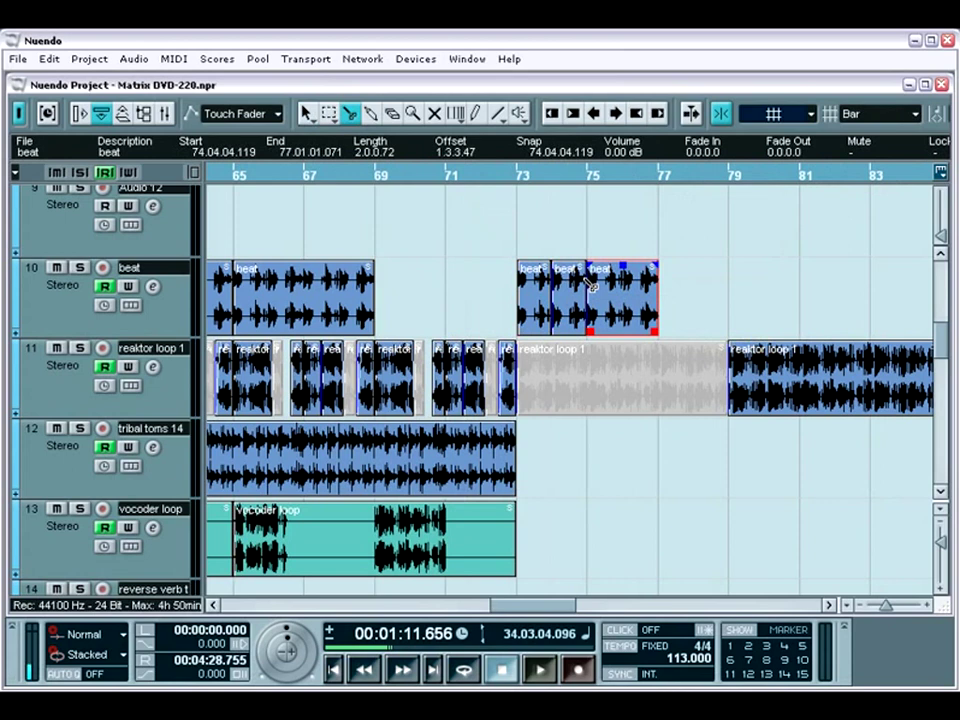
left_click(622, 285)
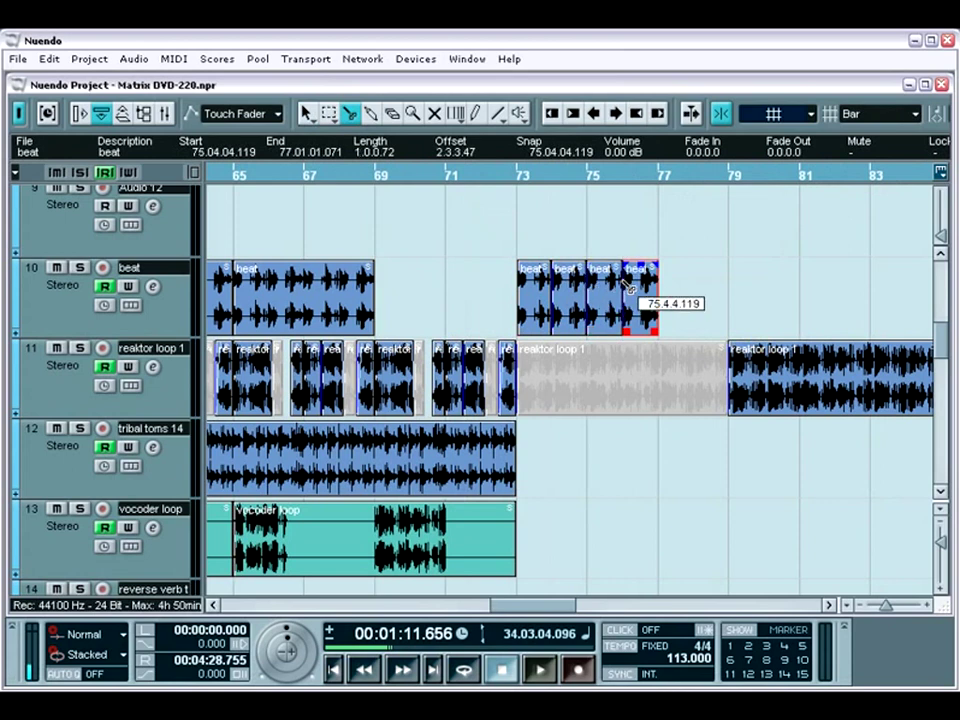
key("1")
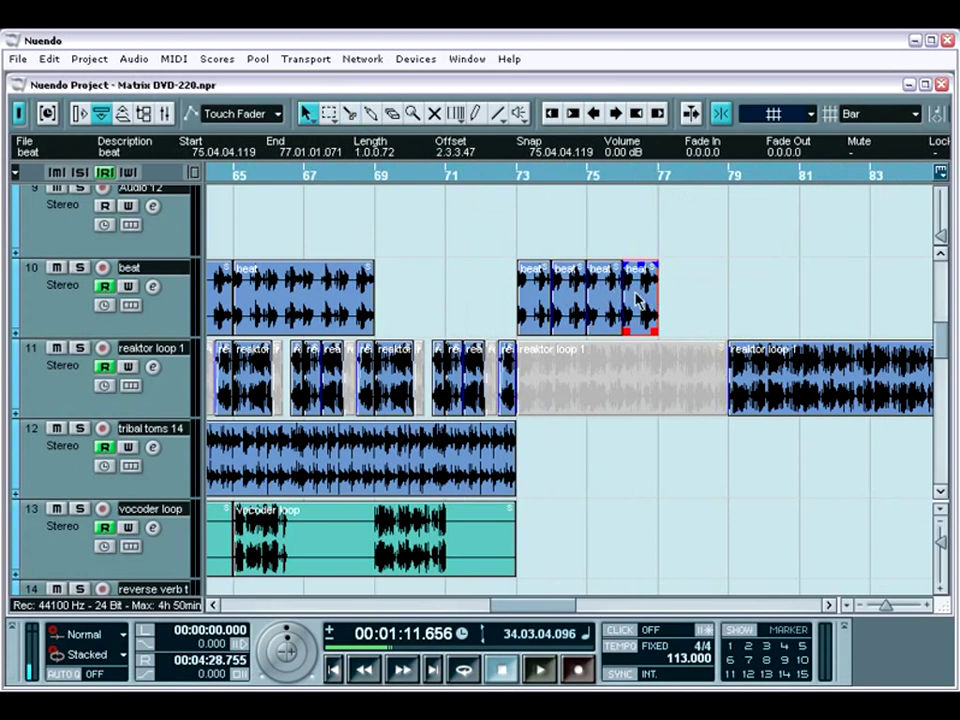
Step: Repeat the last beat slice 5 times using Edit > Repeat with Count 5
left_click(50, 60)
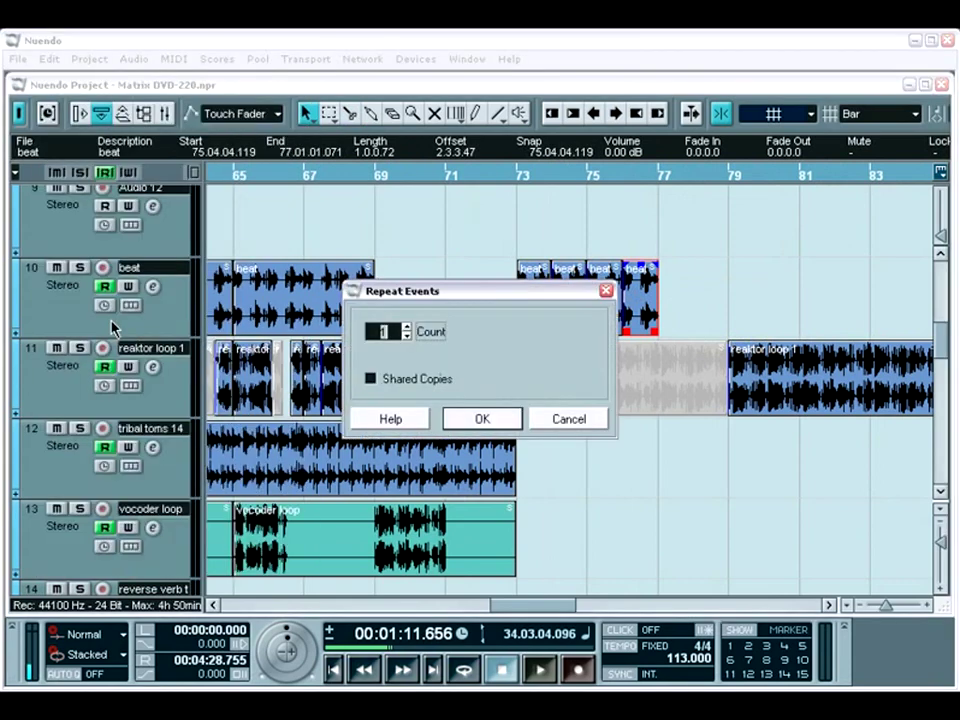
left_click(112, 317)
left_click(480, 418)
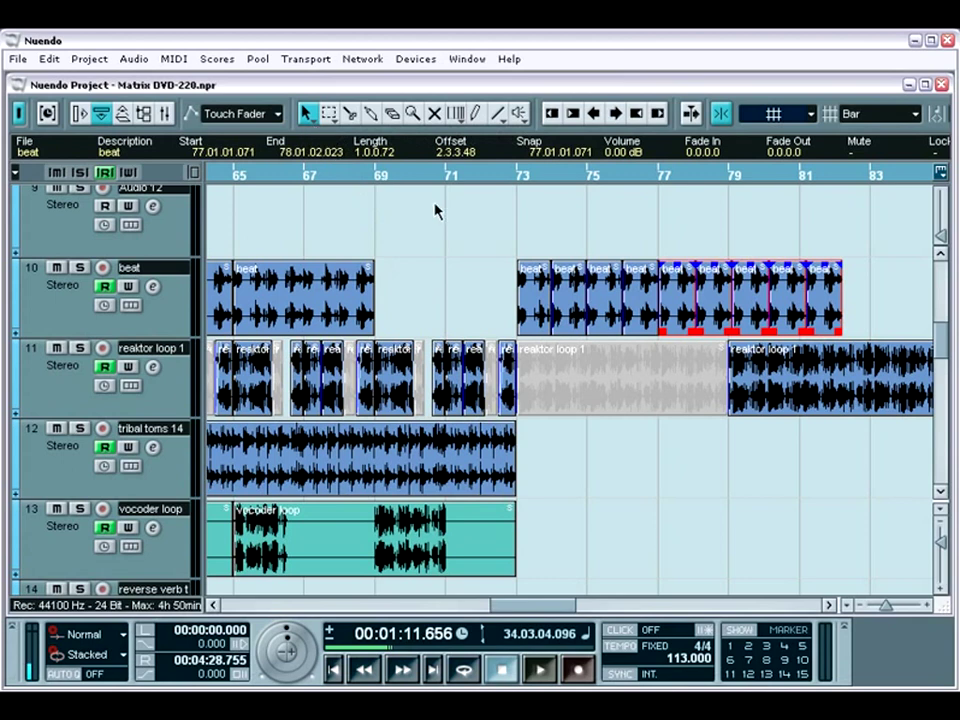
Step: Duplicate the last beat slice at bars 82–84 with Ctrl+D, then preview it in the Sample Editor
left_click(818, 318)
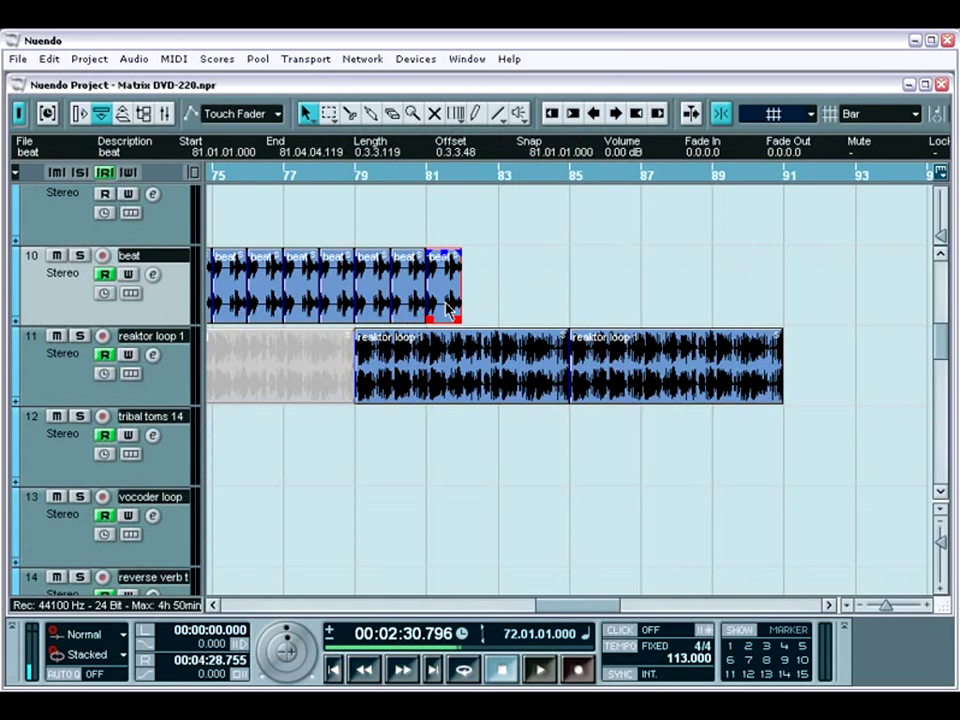
left_click(464, 177)
key("ctrl+d")
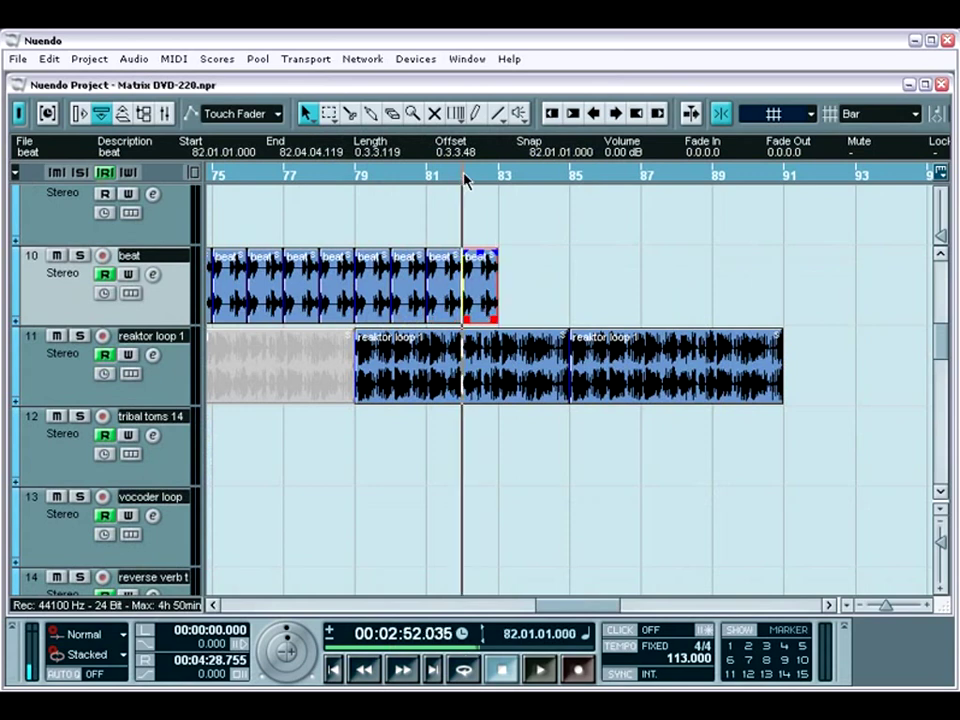
left_click(500, 178)
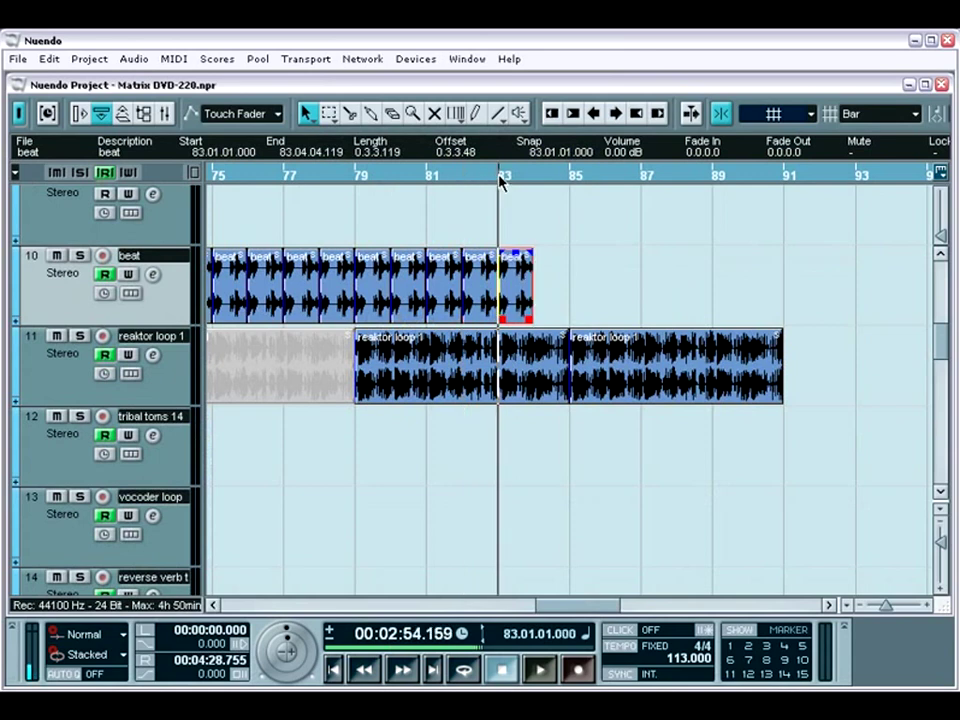
left_click(534, 179)
key("ctrl+d")
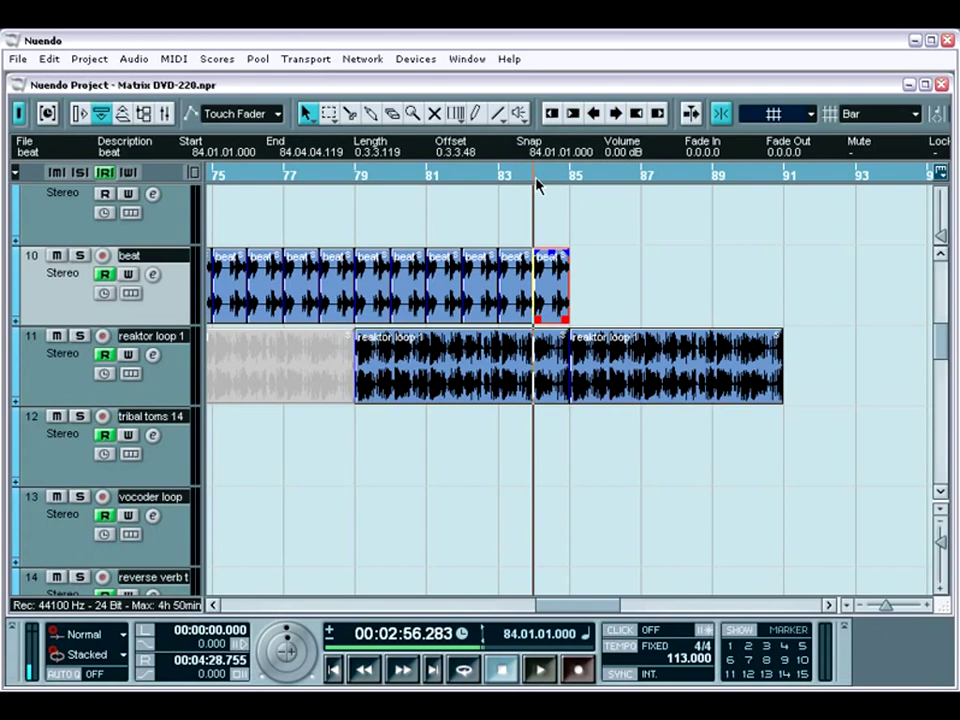
double_click(556, 298)
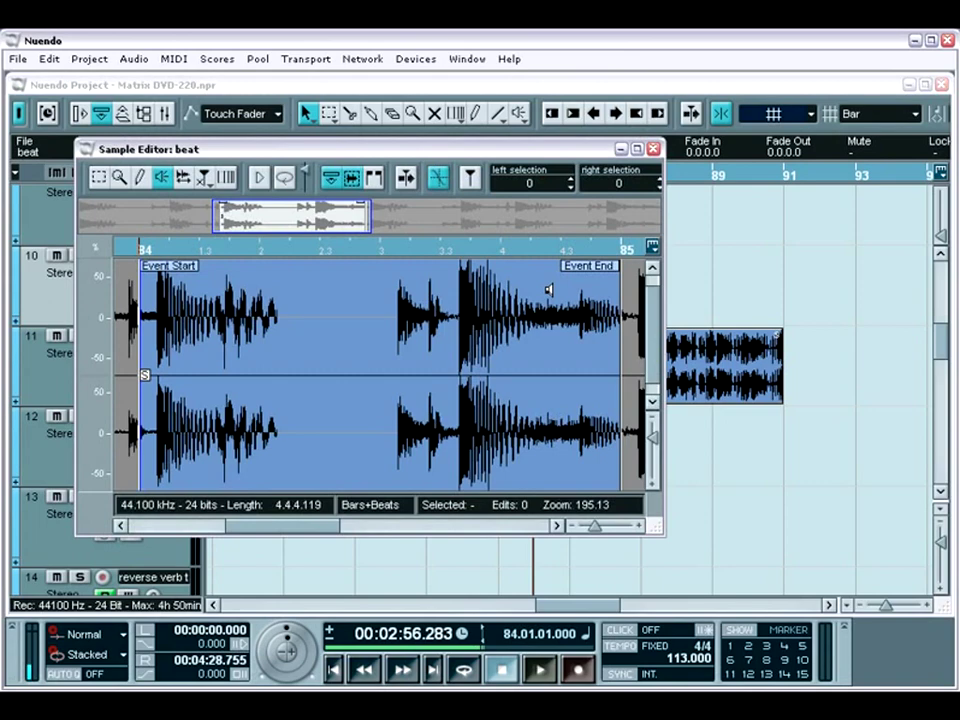
left_click(653, 148)
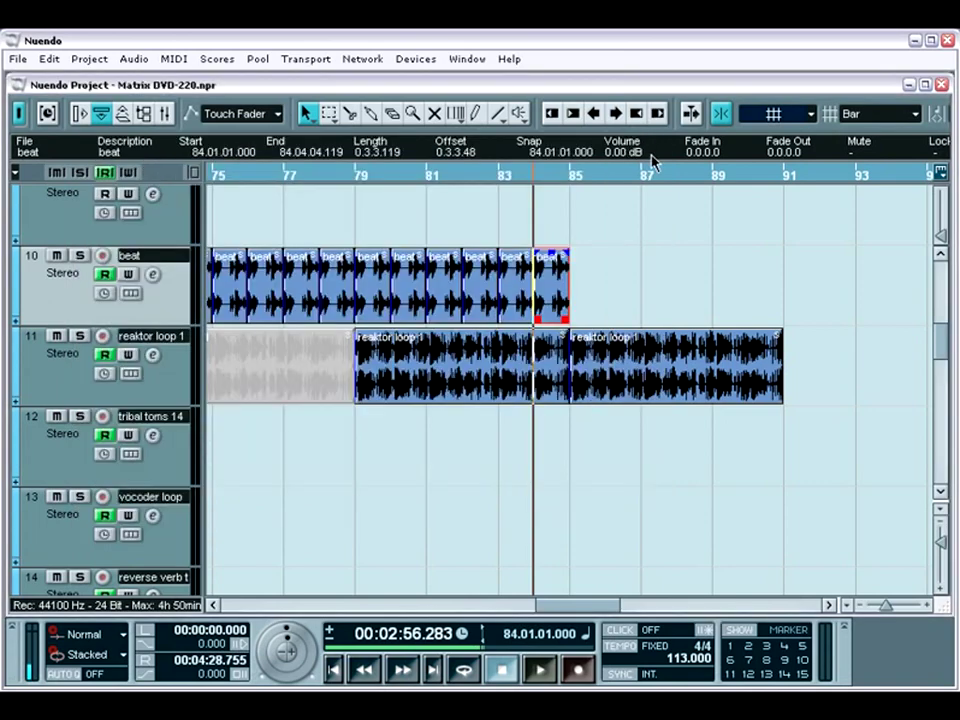
Step: Open the Merged MIDI part on track 25 in the Key Editor, keeping the ruler in Bars+Beats
scroll(665, 330, "down", 1)
scroll(665, 330, "down", 12)
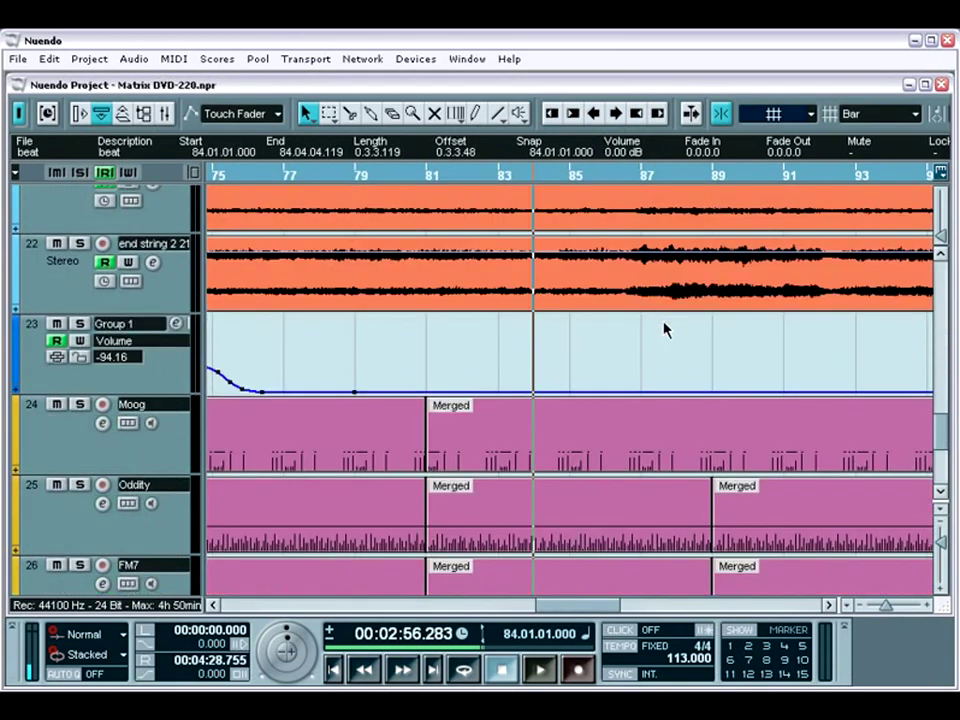
double_click(614, 424)
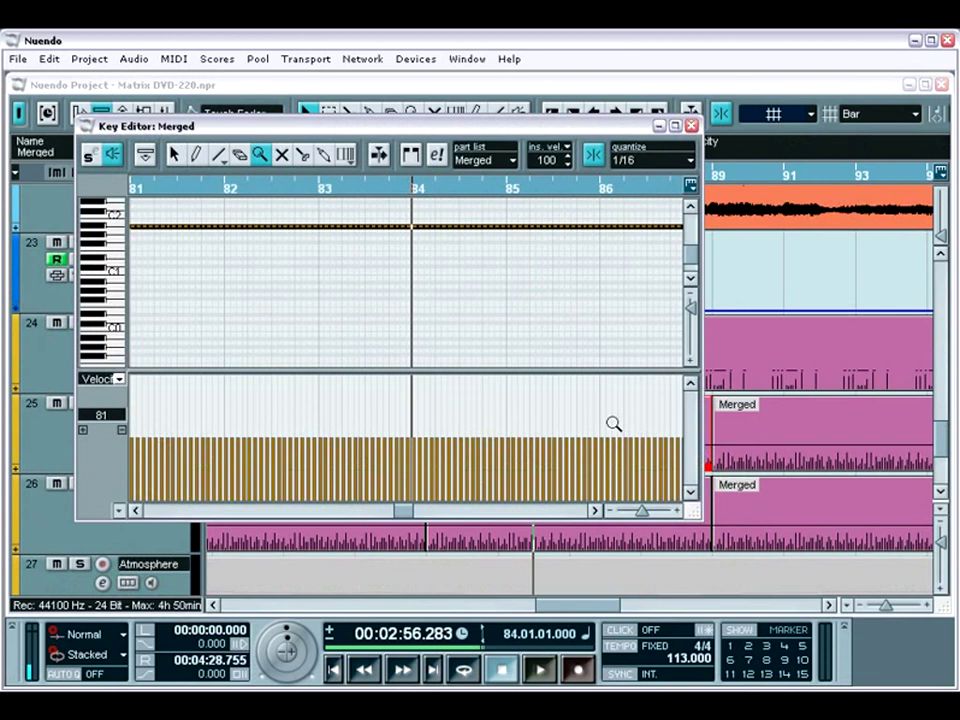
left_click_drag(344, 127, 434, 168)
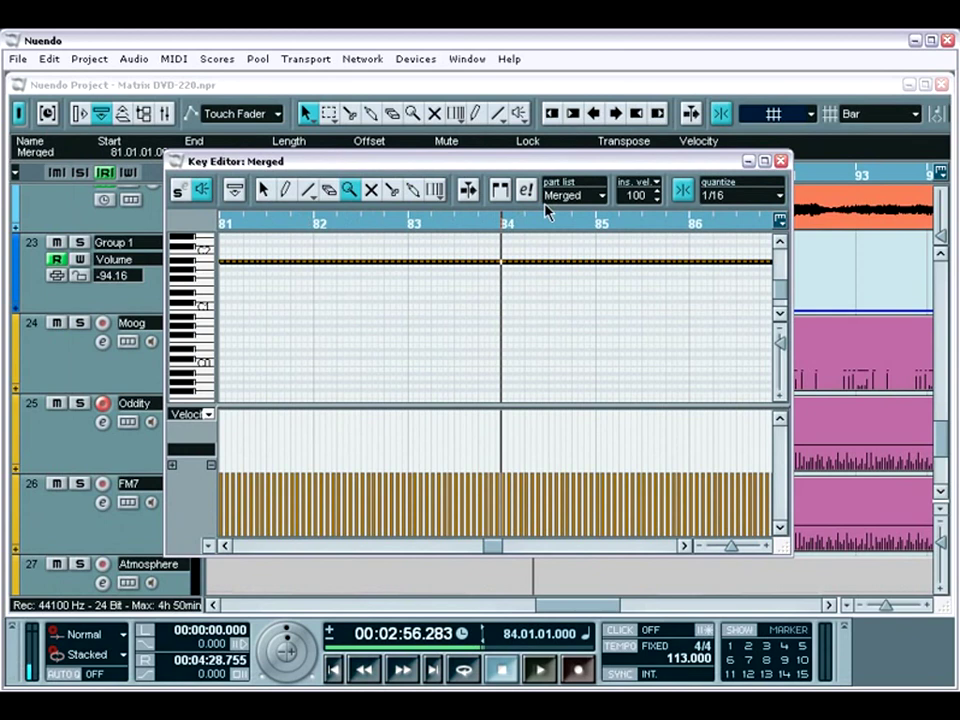
right_click(546, 228)
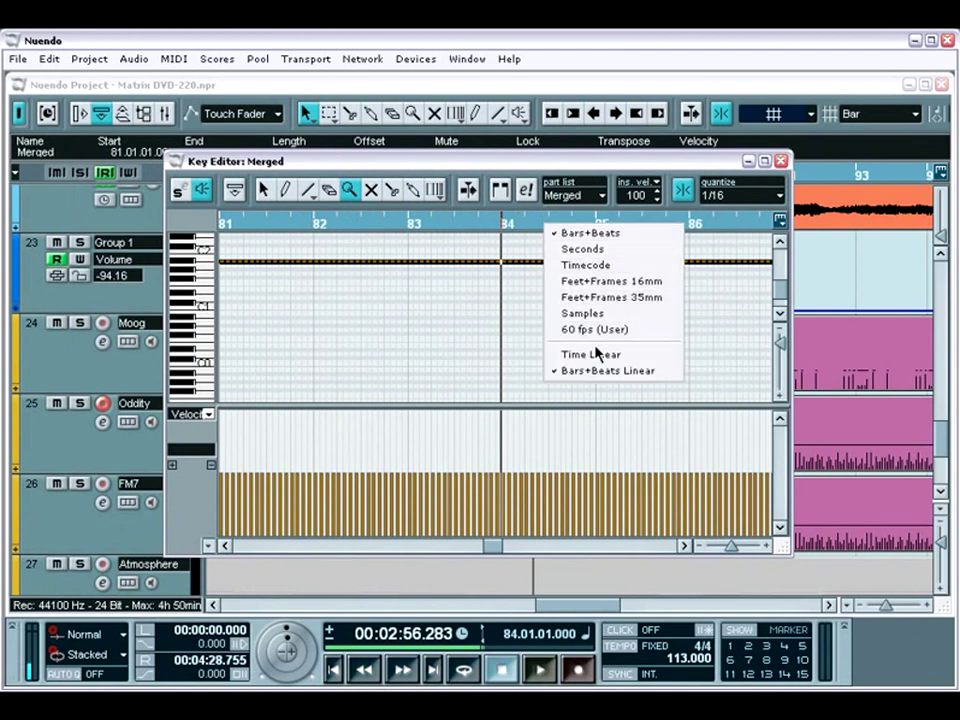
left_click(618, 234)
Step: Close the Key Editor, view the final beat slice in the Sample Editor, then close it
left_click(781, 160)
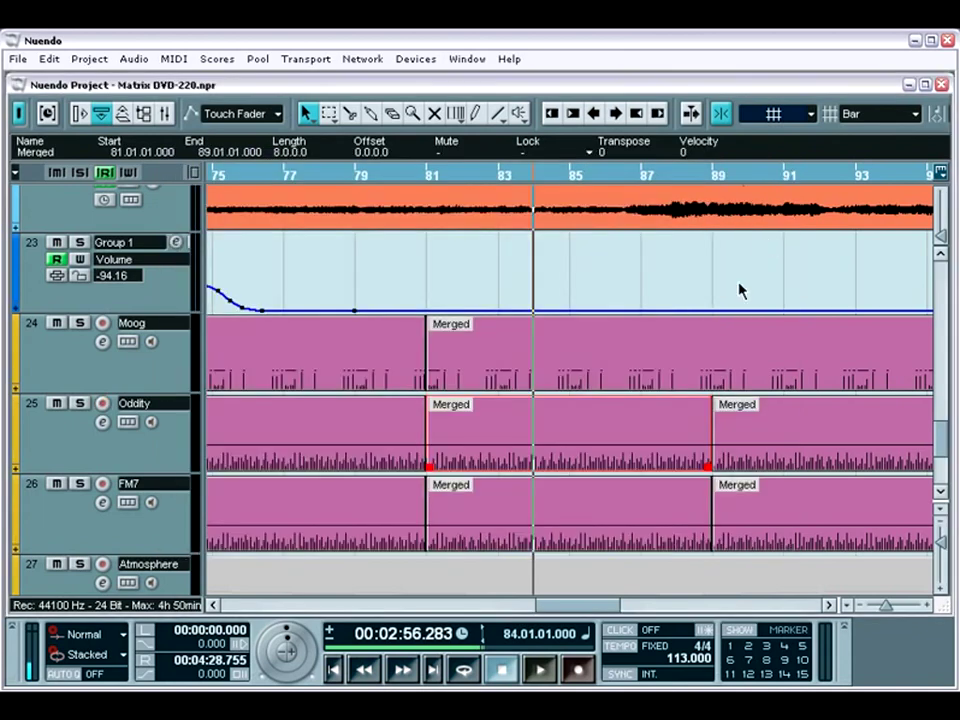
scroll(694, 343, "up", 14)
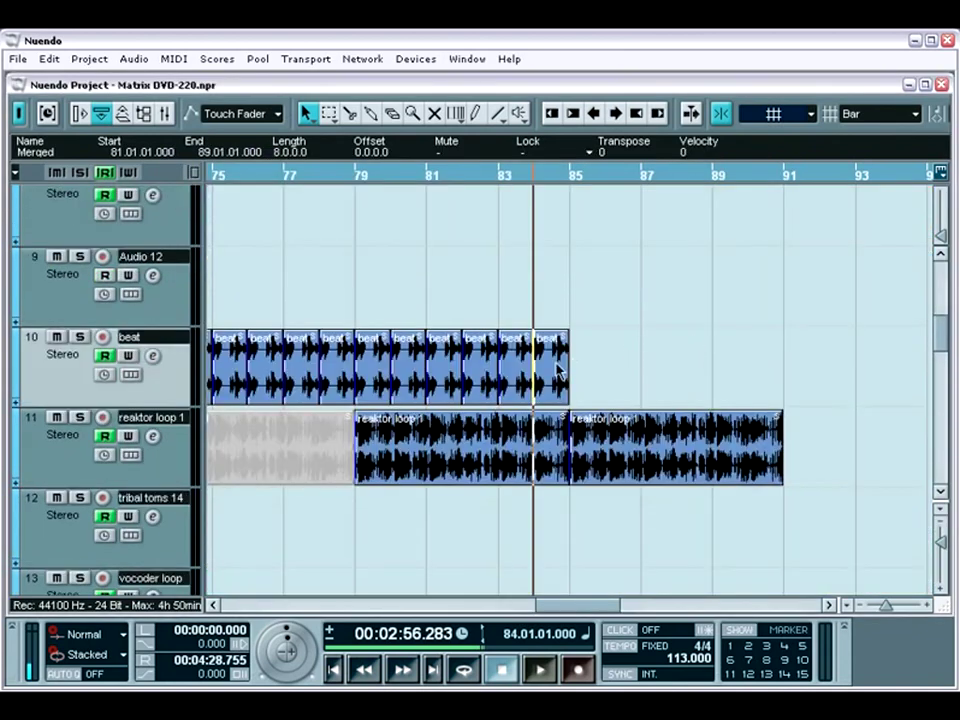
double_click(557, 372)
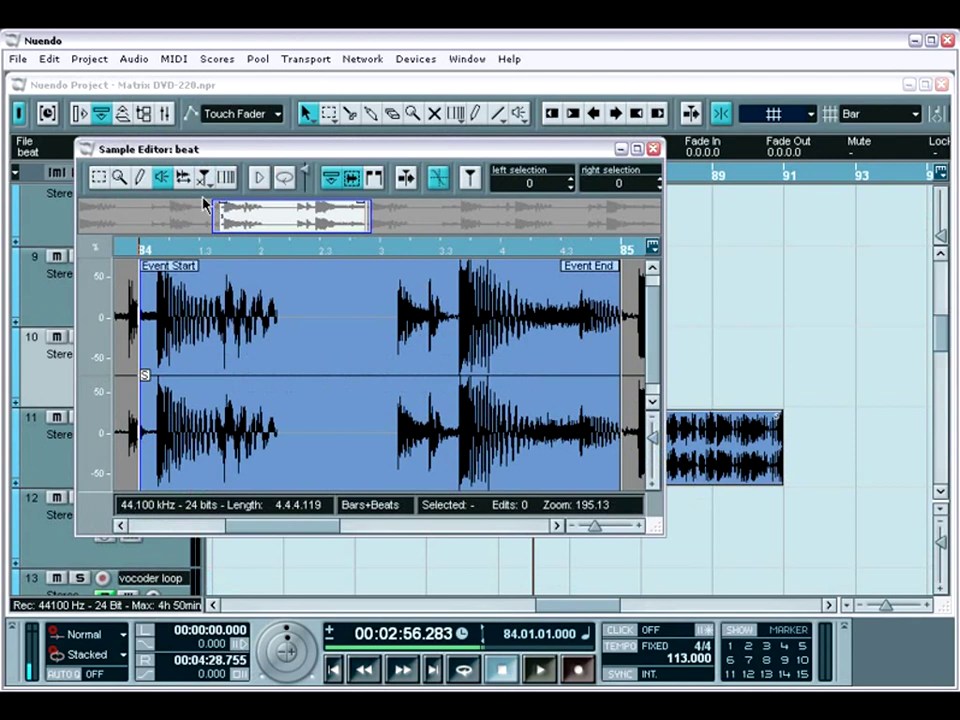
right_click(437, 250)
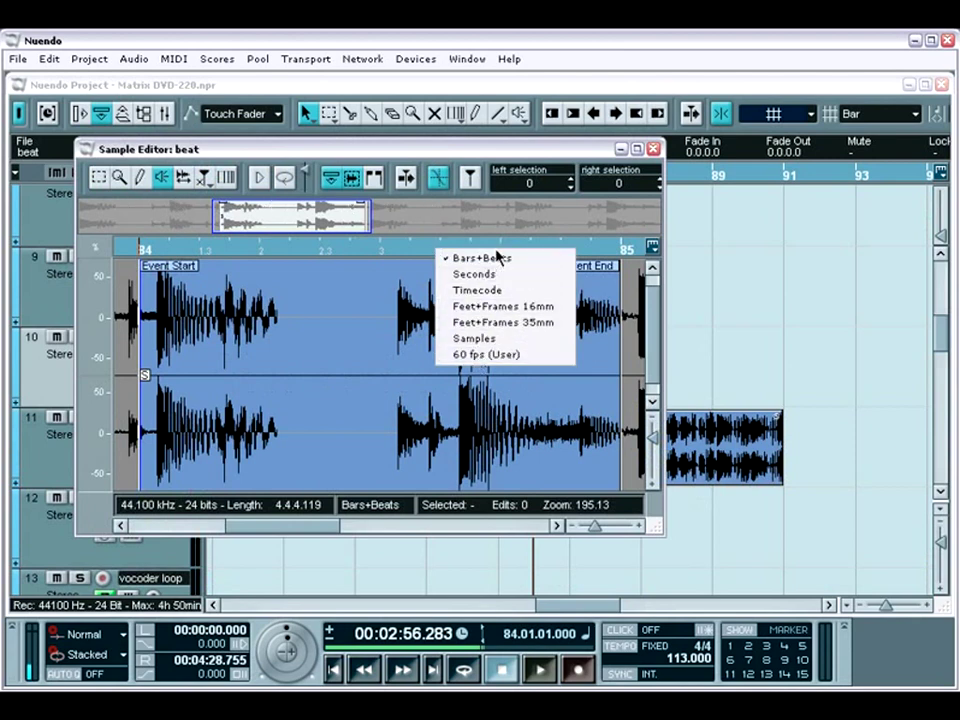
left_click(654, 149)
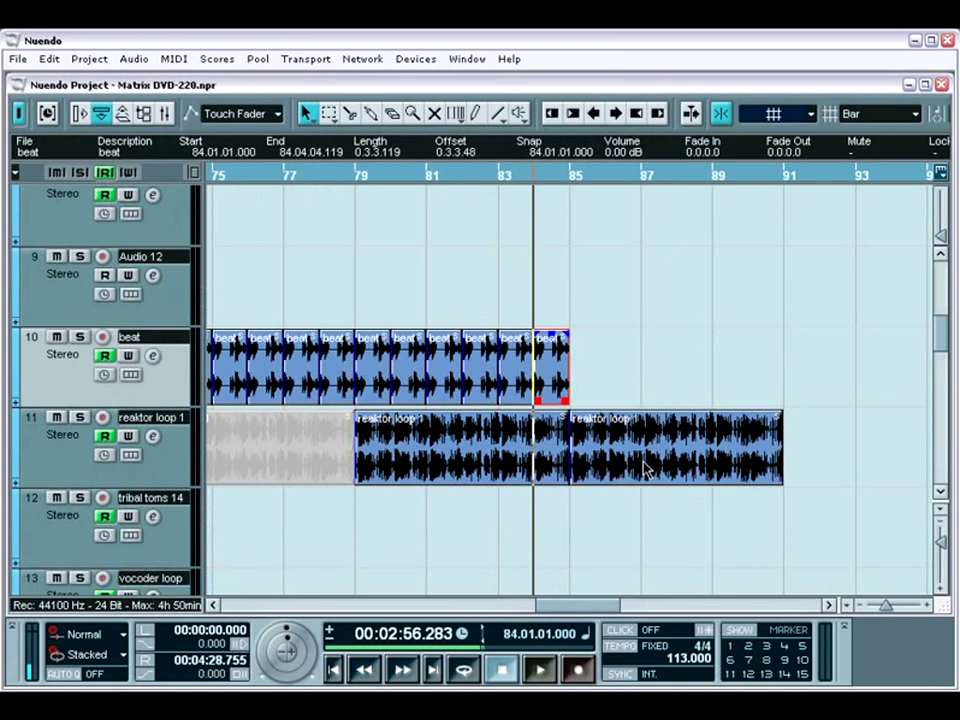
scroll(643, 481, "up", 1)
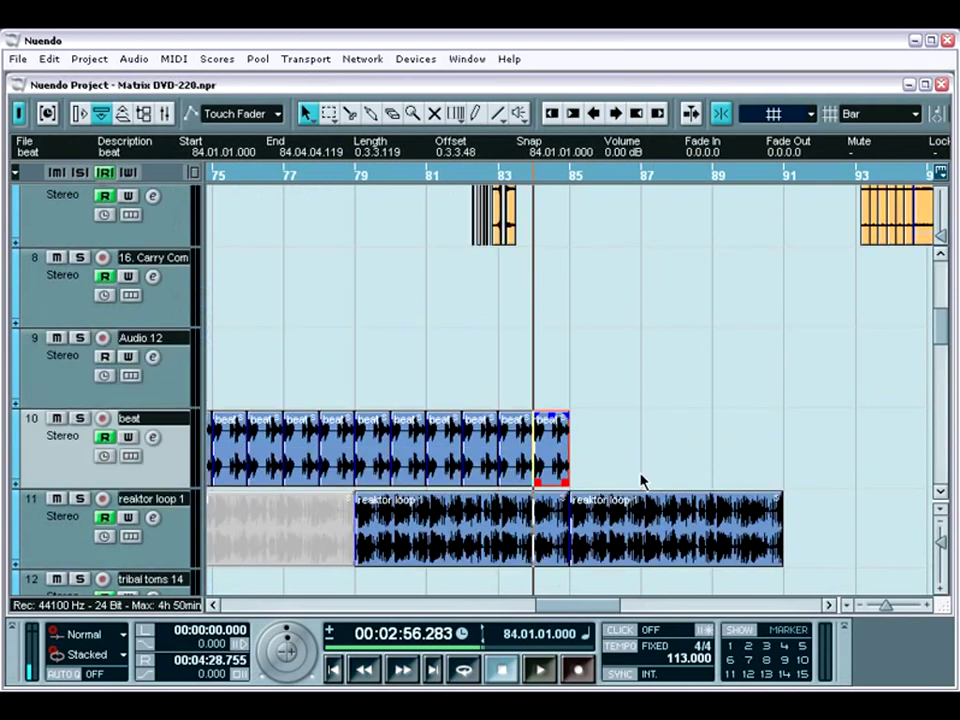
left_click(642, 546)
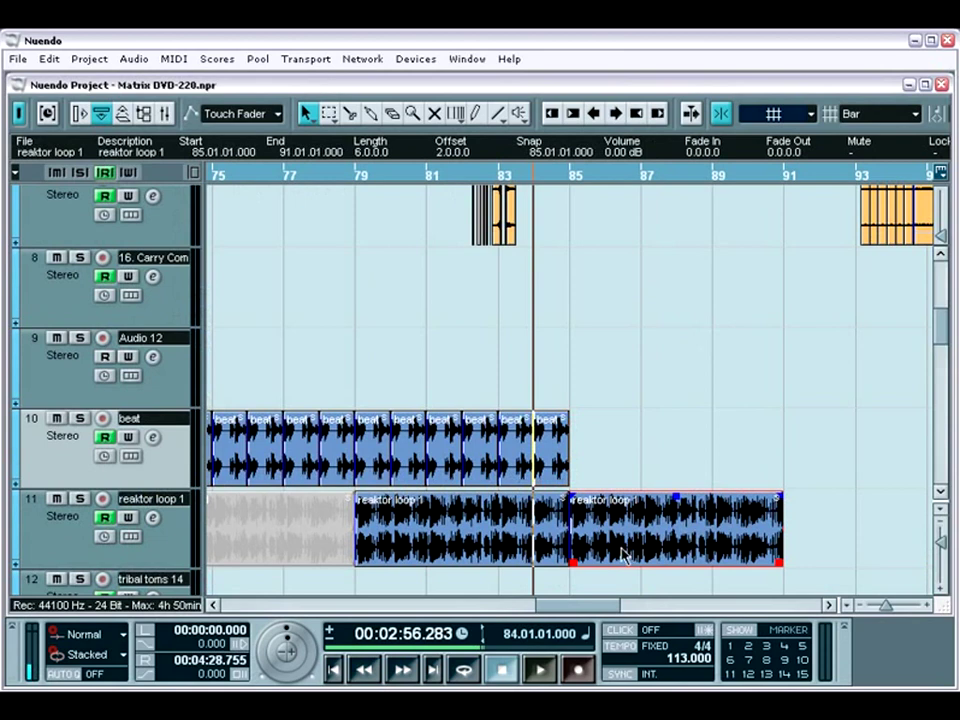
right_click(622, 556)
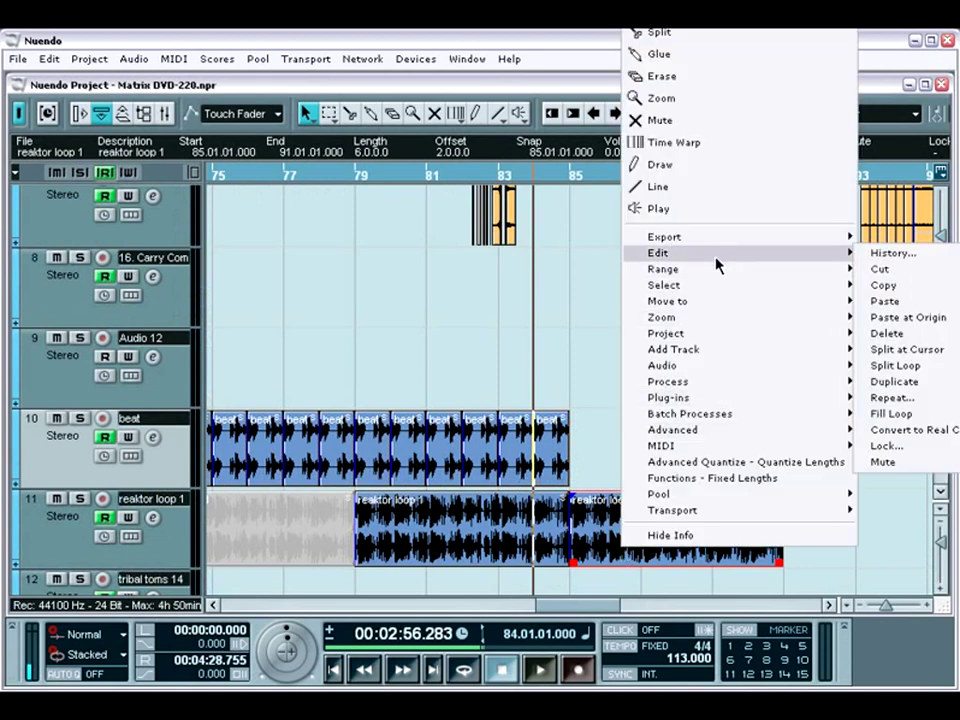
mouse_move(713, 377)
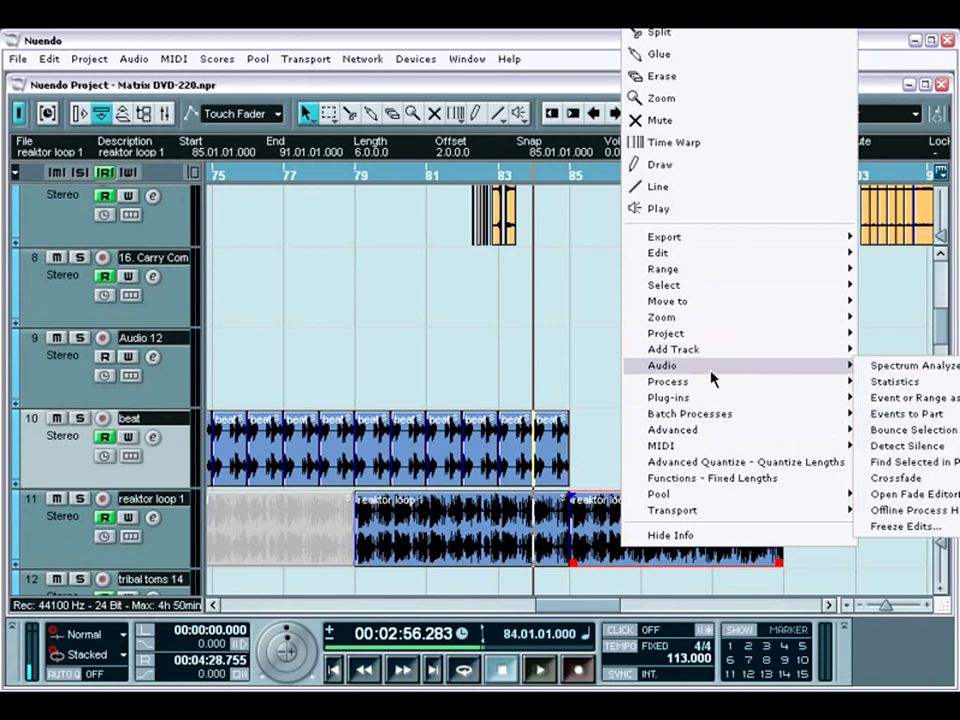
mouse_move(707, 405)
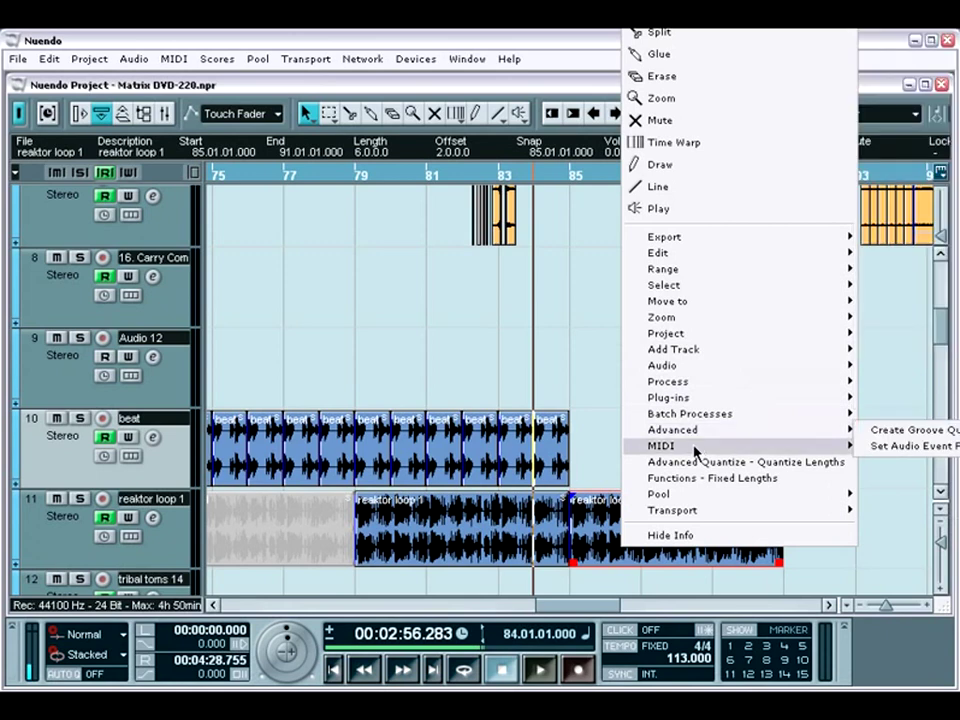
left_click(466, 380)
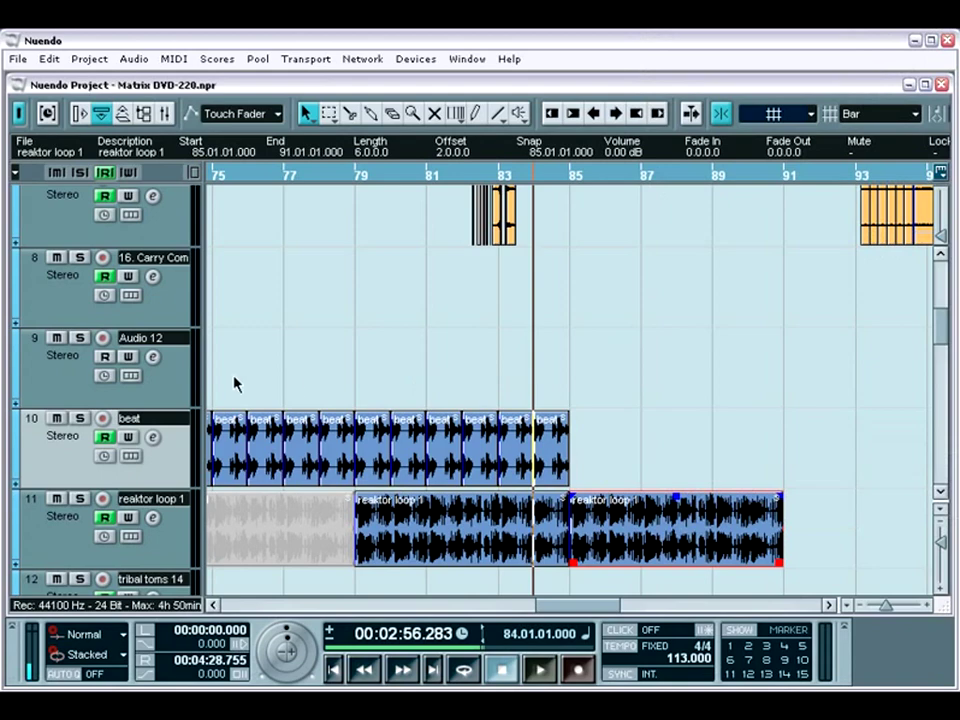
Step: Enlarge the beat track's Volume lane, raise it from -10.27 to -2.27 around bars 79–81, add Panner
left_click(17, 488)
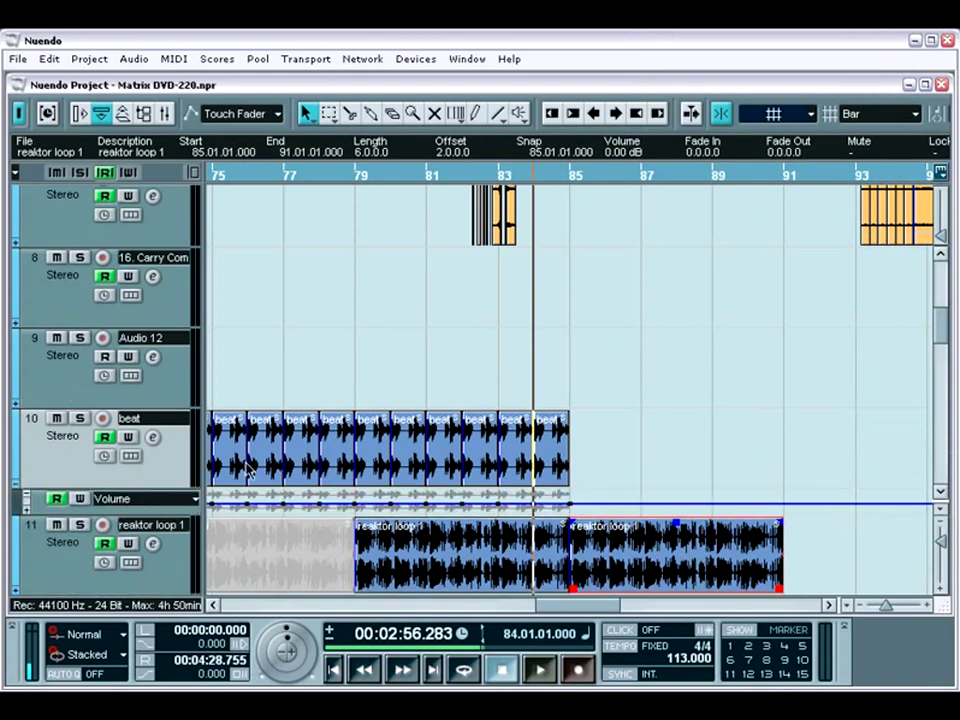
scroll(255, 462, "down", 2)
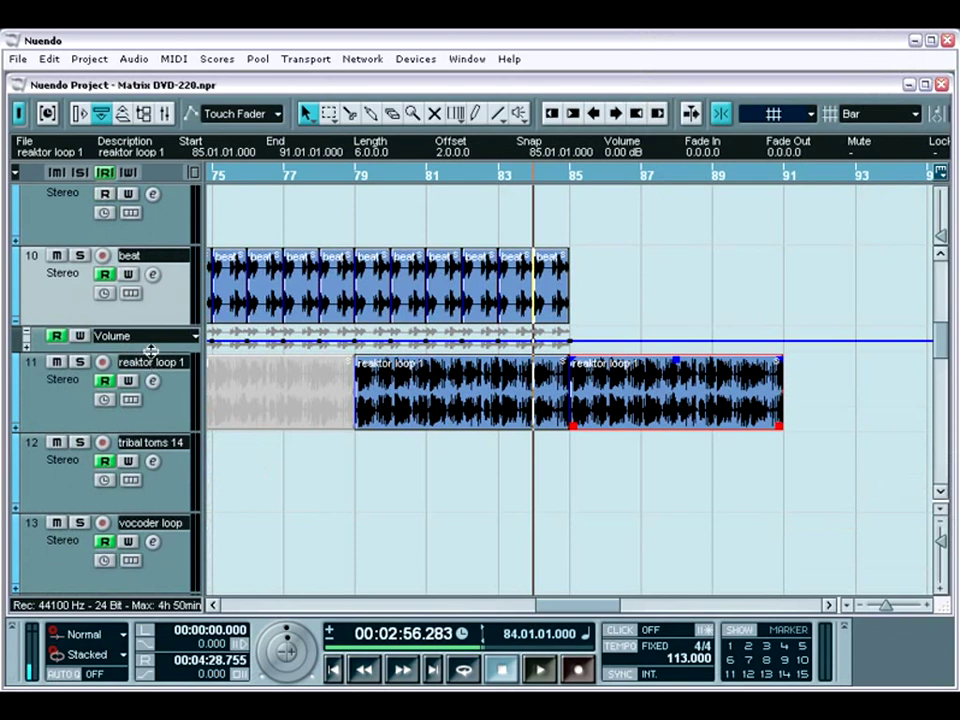
left_click_drag(152, 356, 152, 460)
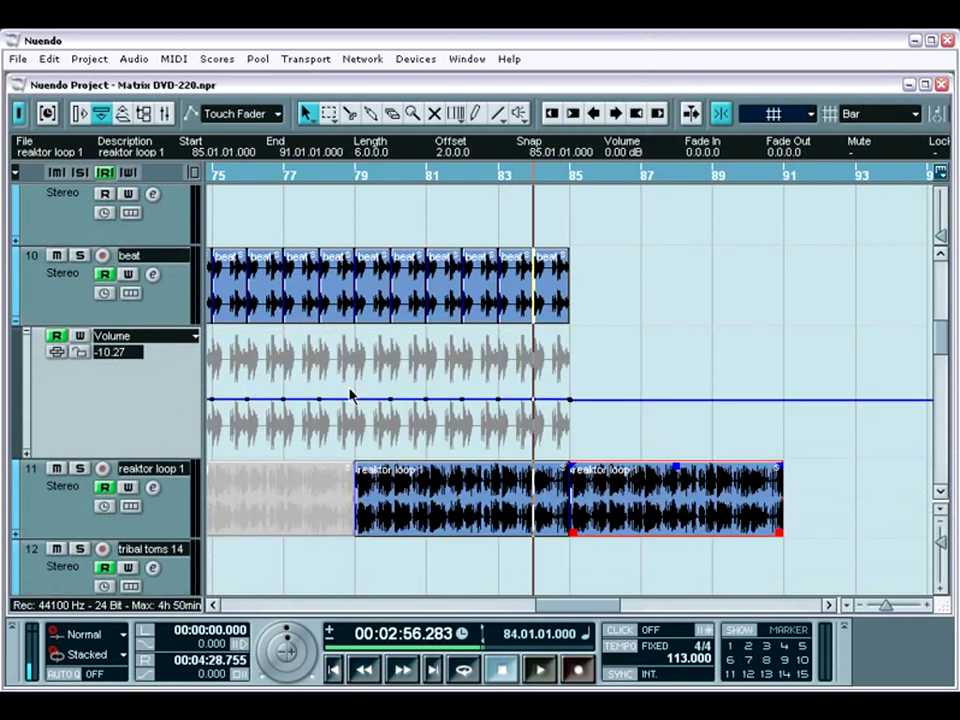
left_click_drag(347, 375, 427, 373)
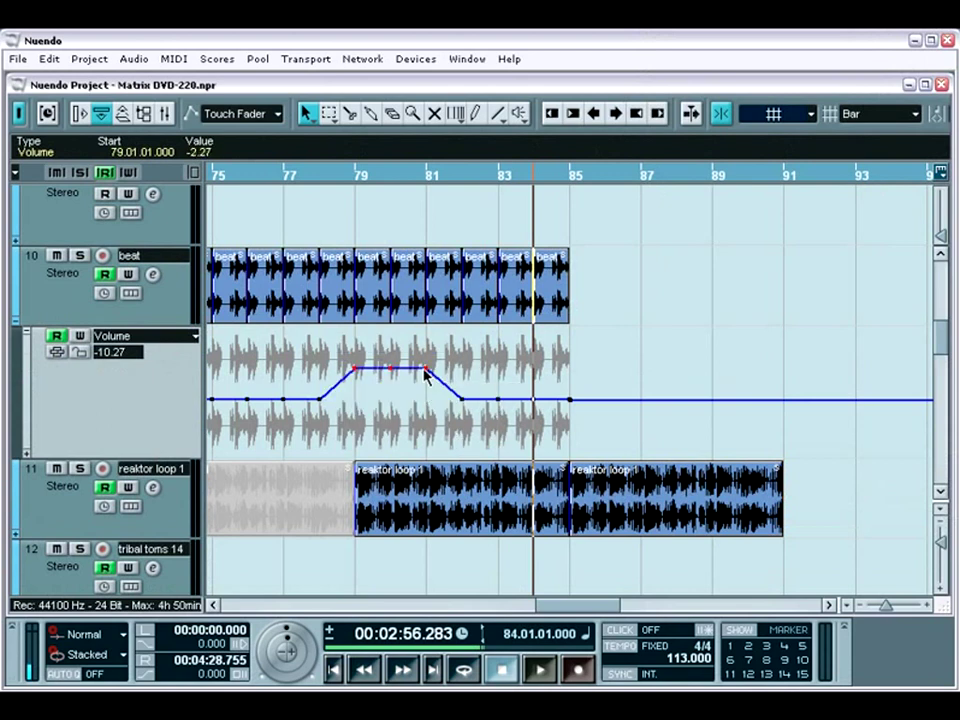
left_click(27, 455)
Step: Add a Mute lane and assign the second automation lane to 1:StepFilter - Filter
left_click(26, 534)
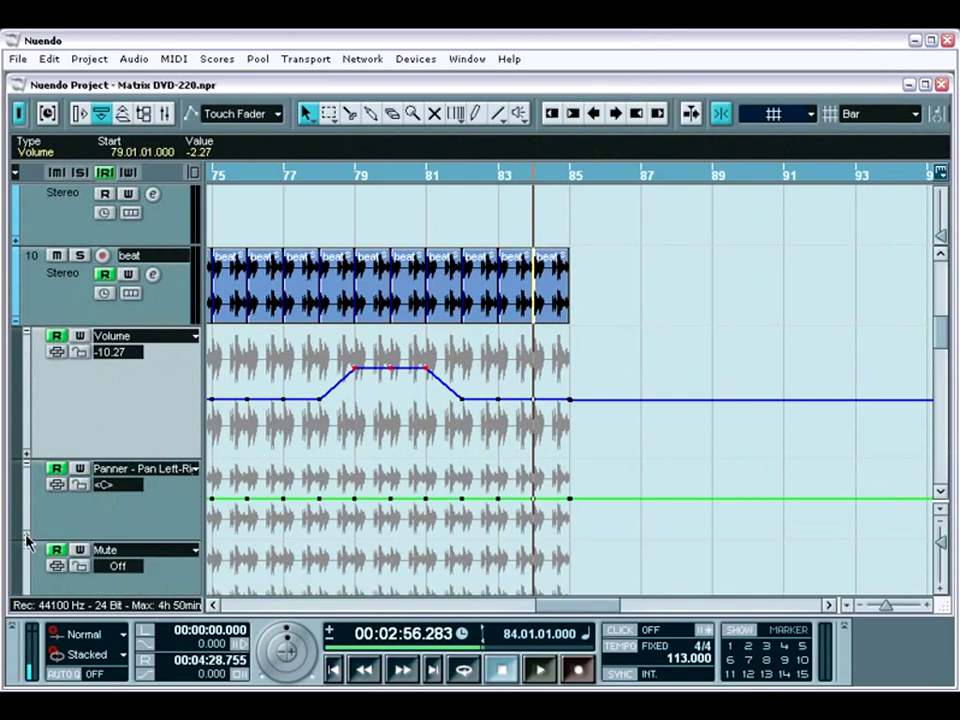
scroll(185, 505, "down", 3)
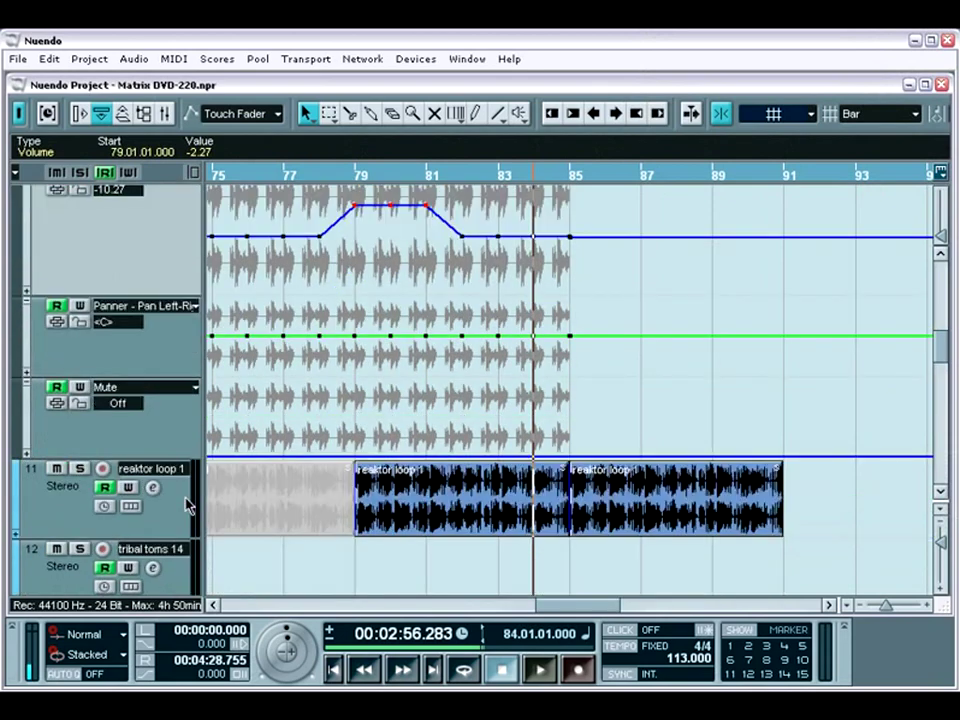
left_click(152, 307)
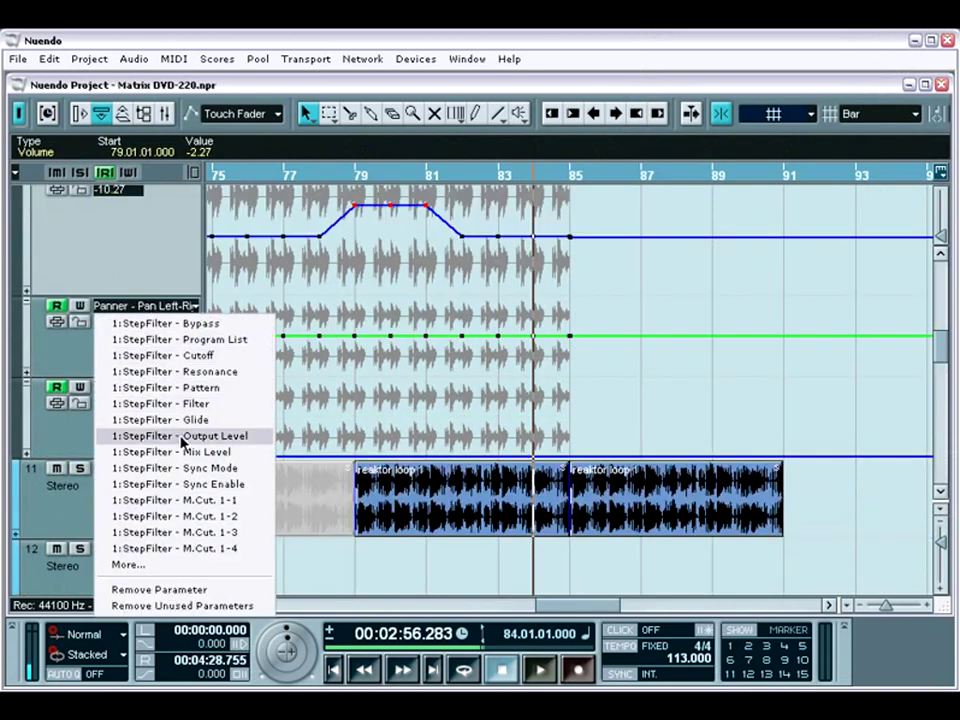
left_click(168, 404)
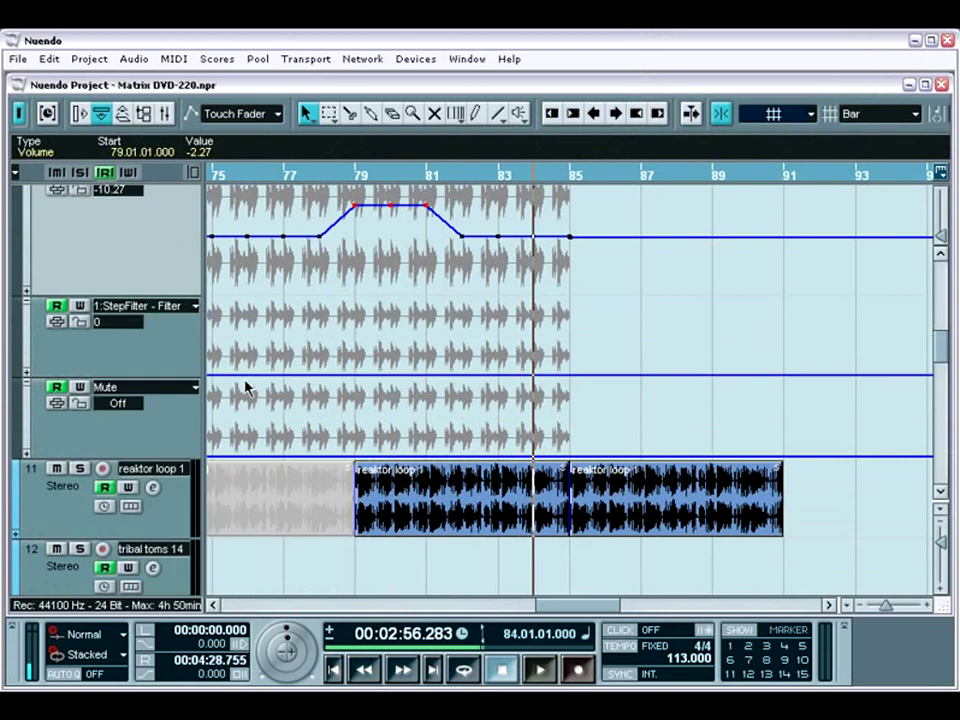
Step: Draw a filter curve from bar 77 to 84, dipping around bars 79–81 and rising near 83
left_click(476, 113)
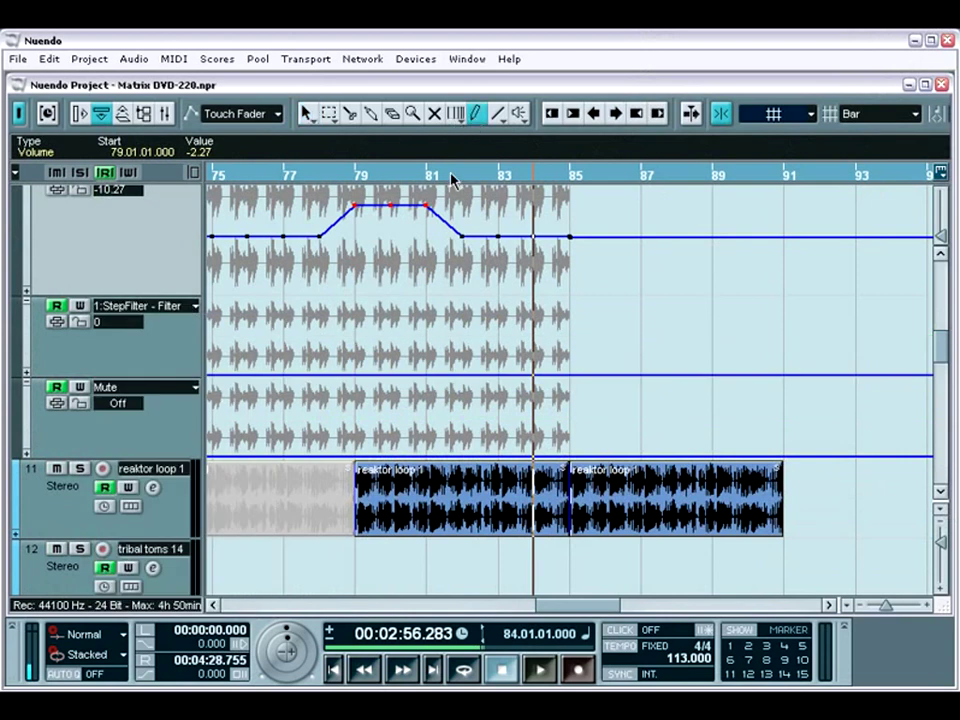
left_click(278, 350)
mouse_move(279, 349)
left_mouse_down()
mouse_move(356, 351)
mouse_move(369, 374)
mouse_move(537, 345)
left_mouse_up()
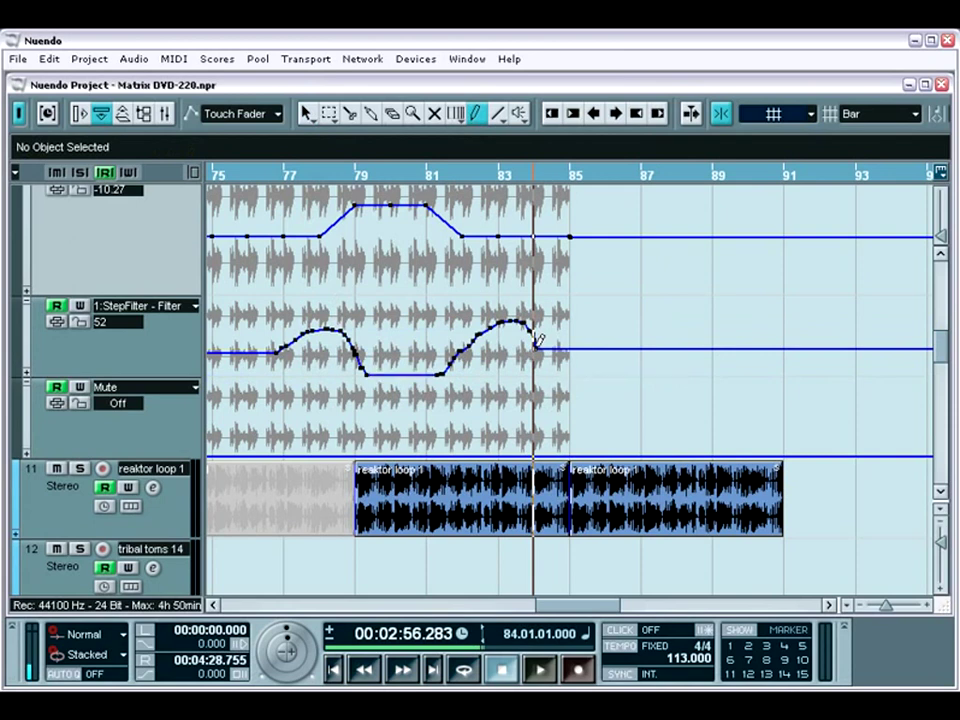